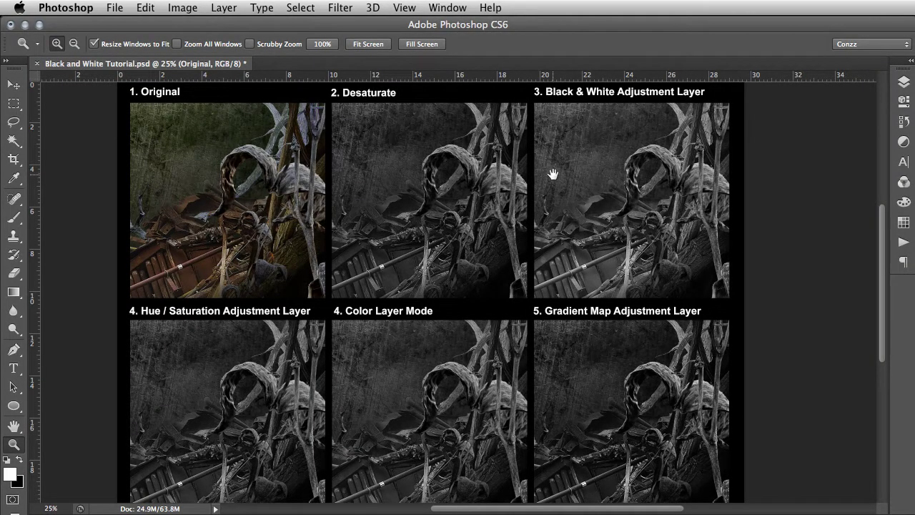
# Step: Pan and zoom across the grid to compare the Original, Desaturate, Black & White and Color Layer Mode versions
pyautogui.moveTo(552, 173); pyautogui.dragTo(580, 191)
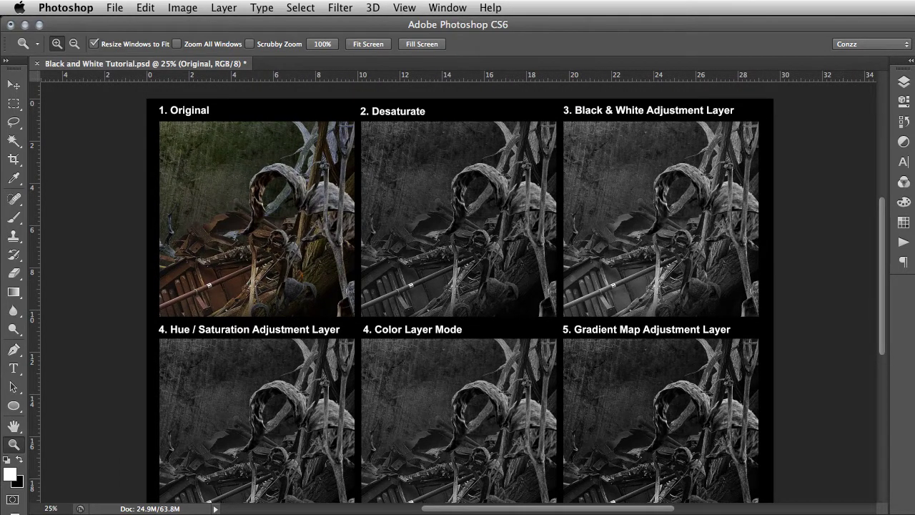
pyautogui.moveTo(603, 191); pyautogui.dragTo(587, 176)
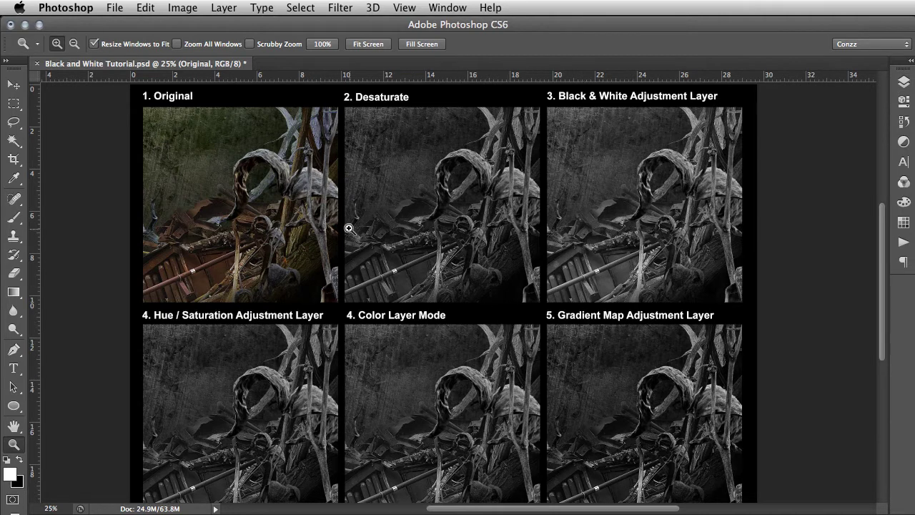
pyautogui.moveTo(347, 225); pyautogui.dragTo(370, 246)
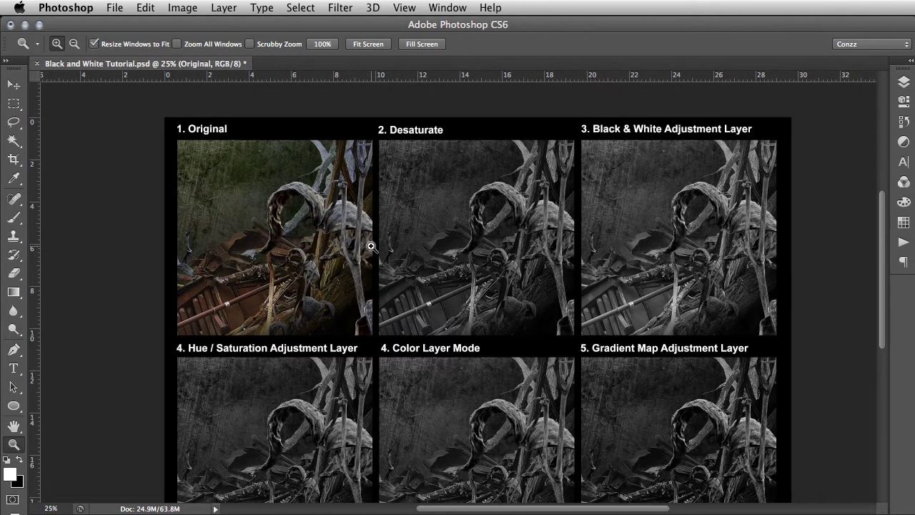
pyautogui.press('super+plus')
pyautogui.press('super+plus')
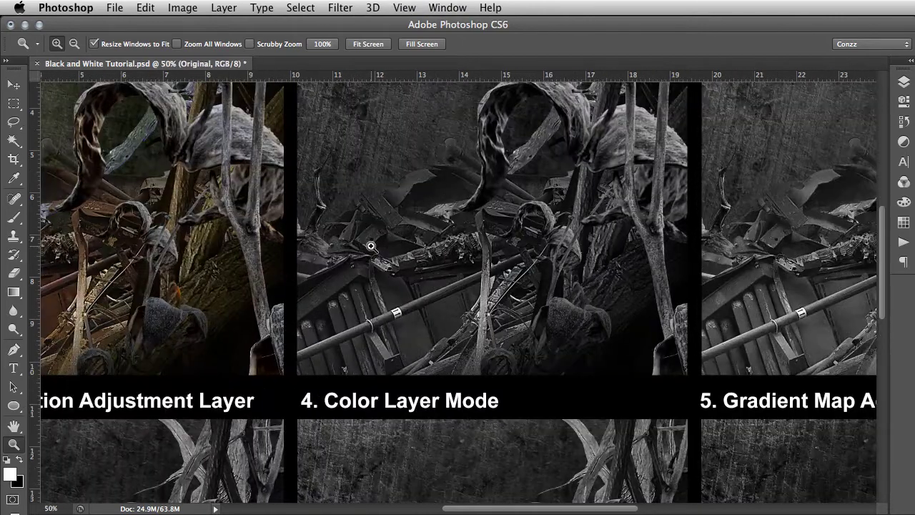
pyautogui.moveTo(329, 202); pyautogui.dragTo(527, 316)
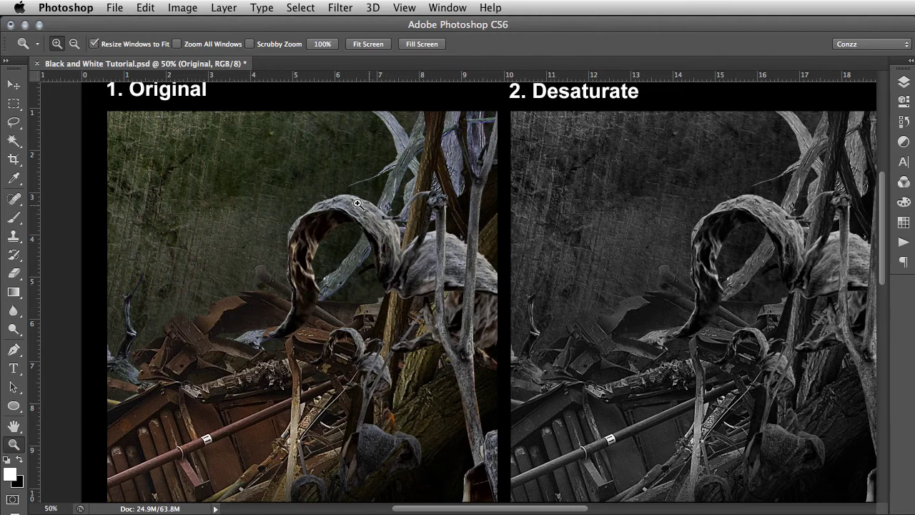
pyautogui.moveTo(379, 251); pyautogui.dragTo(369, 270)
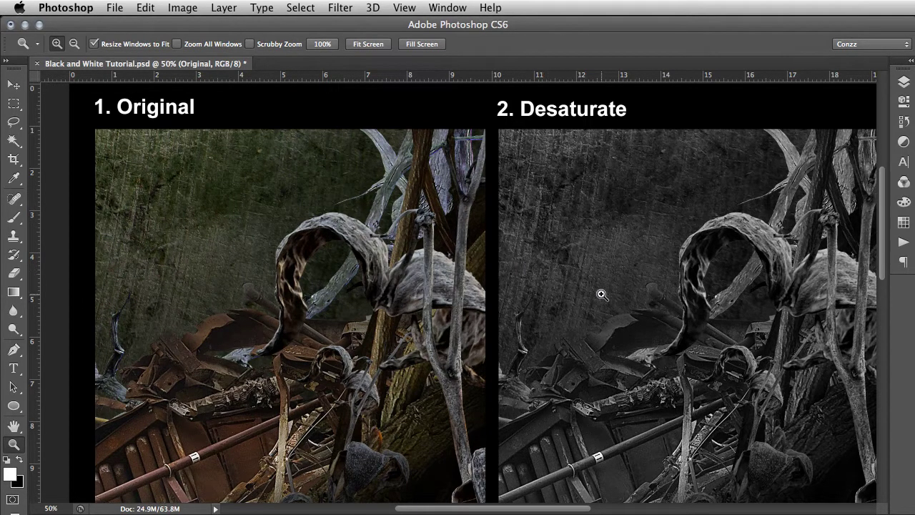
pyautogui.moveTo(607, 285); pyautogui.dragTo(481, 272)
pyautogui.moveTo(425, 274); pyautogui.dragTo(401, 265)
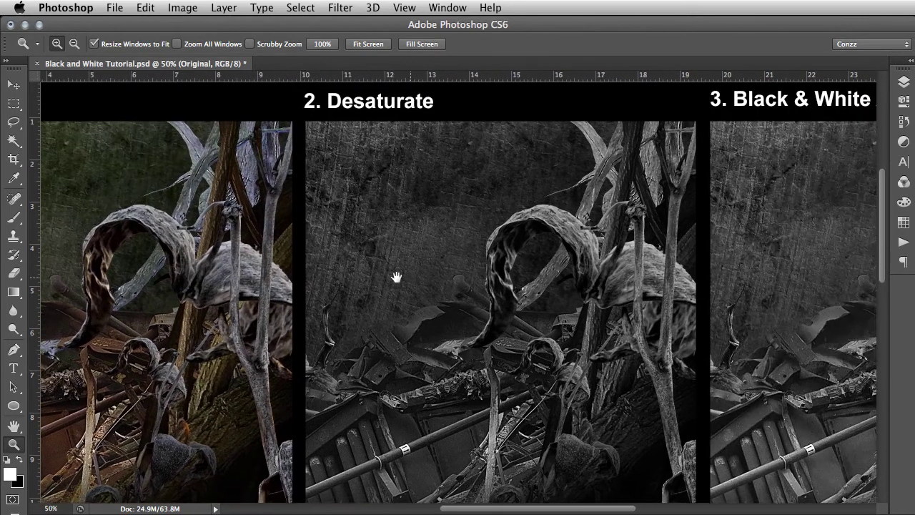
pyautogui.press('super+minus')
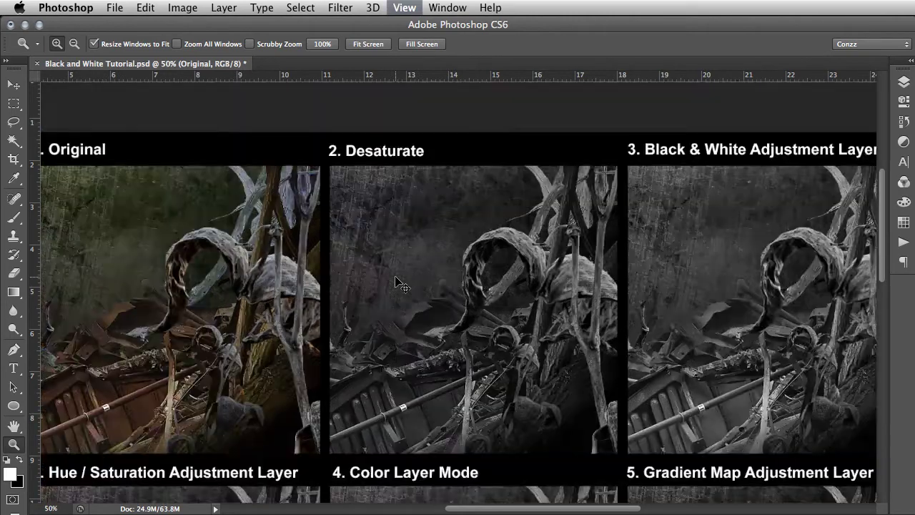
pyautogui.moveTo(410, 287); pyautogui.dragTo(408, 262)
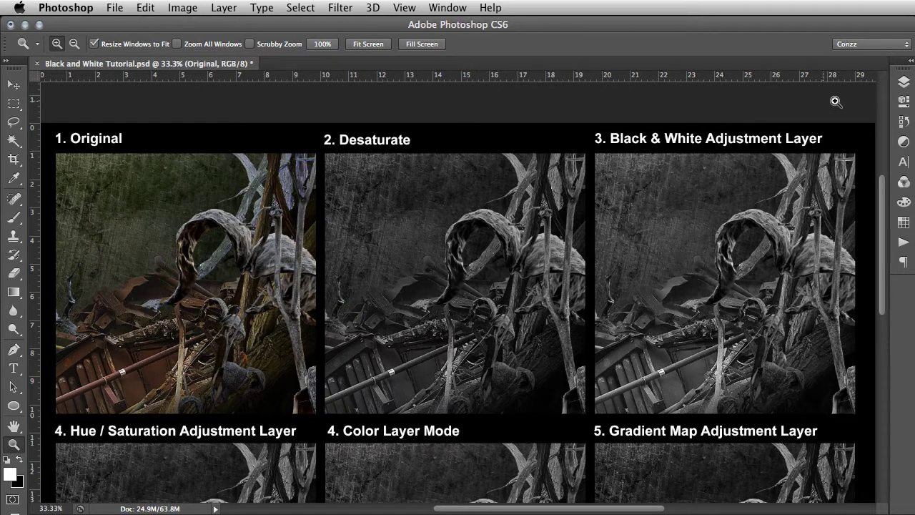
# Step: Hide the Versions group and show only the Original colour photo, centred in view
pyautogui.click(904, 81)
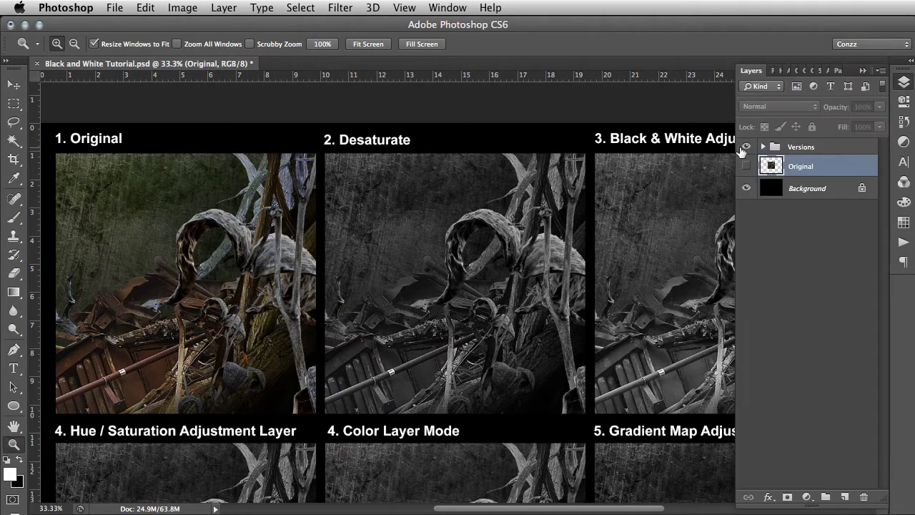
pyautogui.click(745, 147)
pyautogui.click(745, 165)
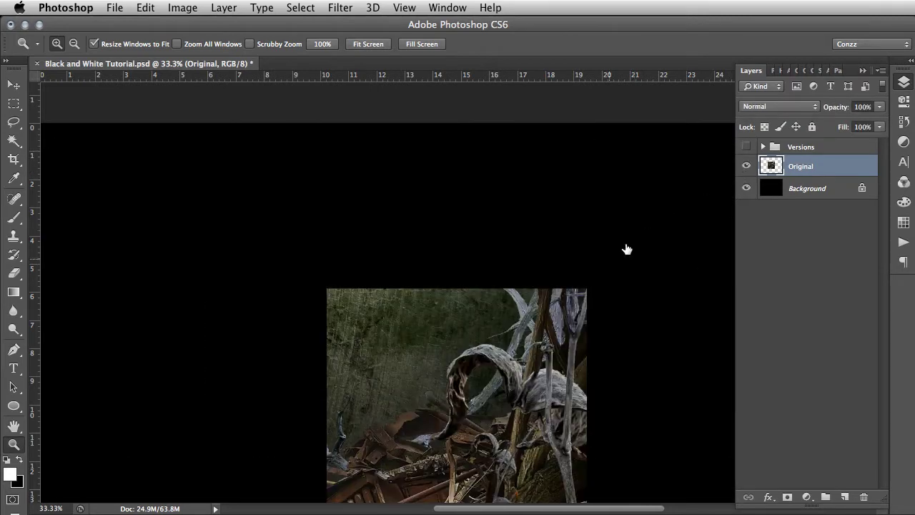
pyautogui.moveTo(581, 287); pyautogui.dragTo(574, 182)
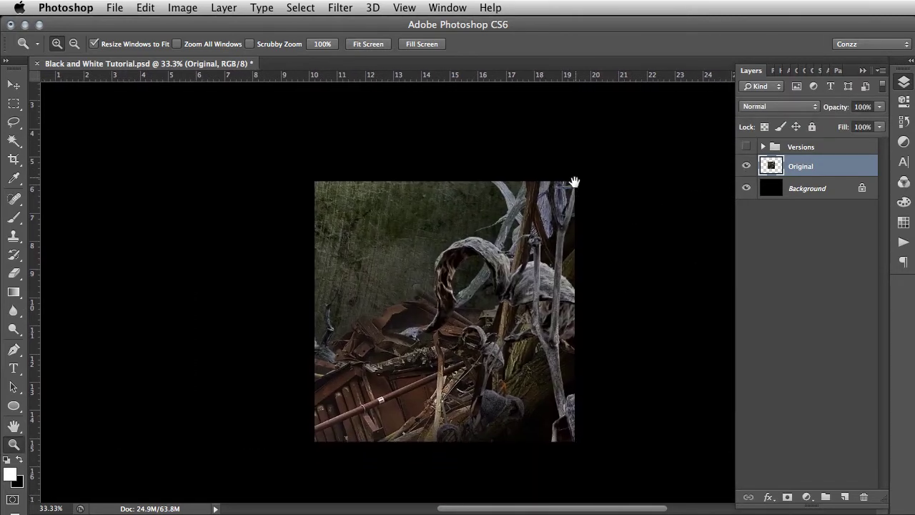
# Step: Apply Image > Adjustments > Desaturate to the photo, then undo it
pyautogui.click(182, 7)
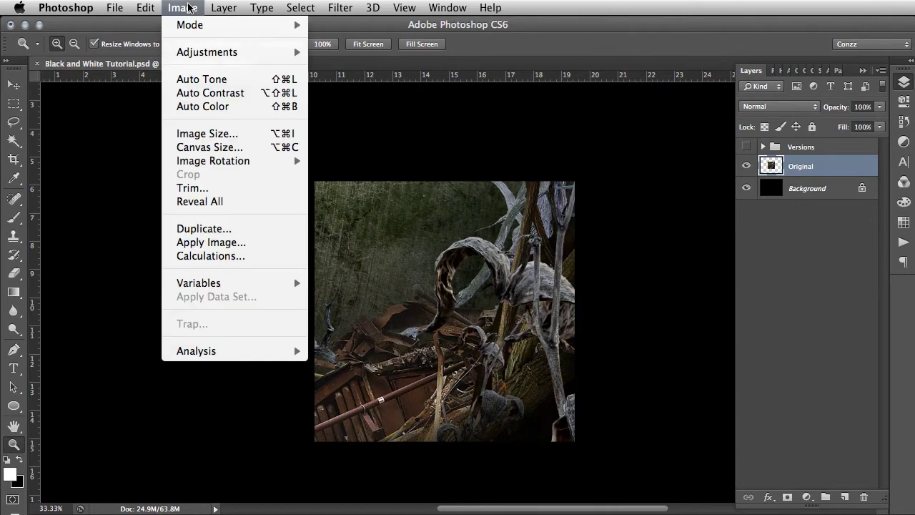
pyautogui.moveTo(268, 52)
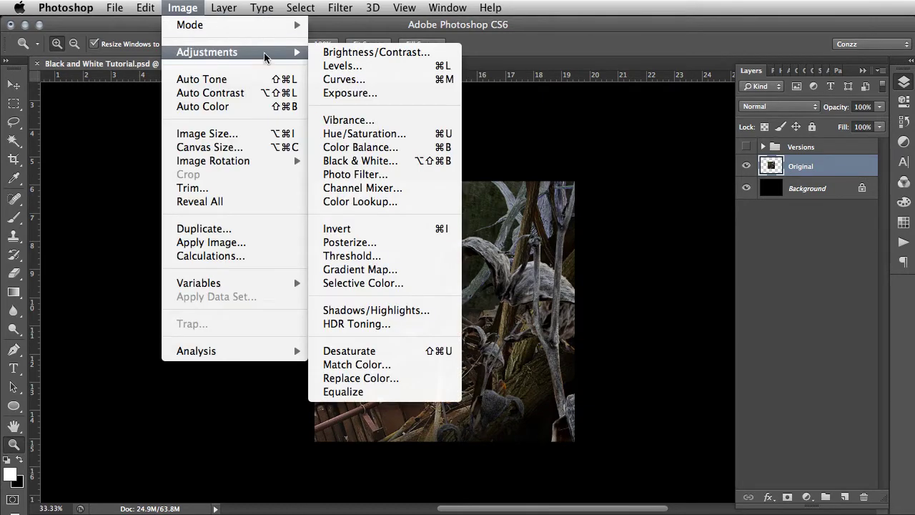
pyautogui.click(413, 350)
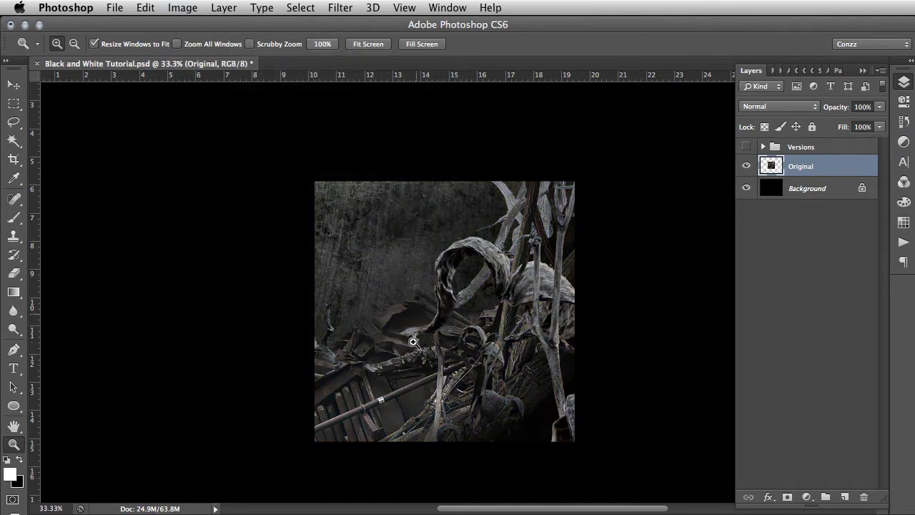
pyautogui.press('super+z')
# Step: Hide Original, show the Versions grid and pan to the Black & White Adjustment Layer image
pyautogui.click(746, 166)
pyautogui.click(746, 146)
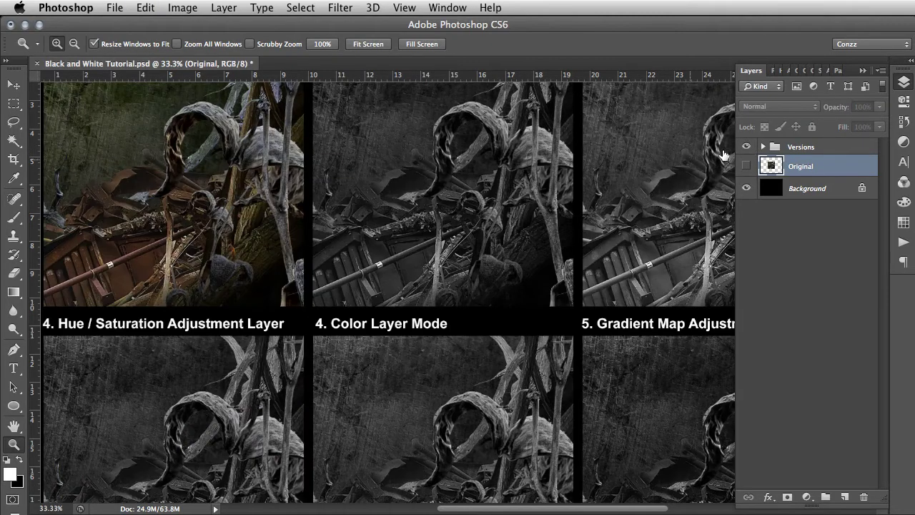
pyautogui.moveTo(513, 169); pyautogui.dragTo(501, 261)
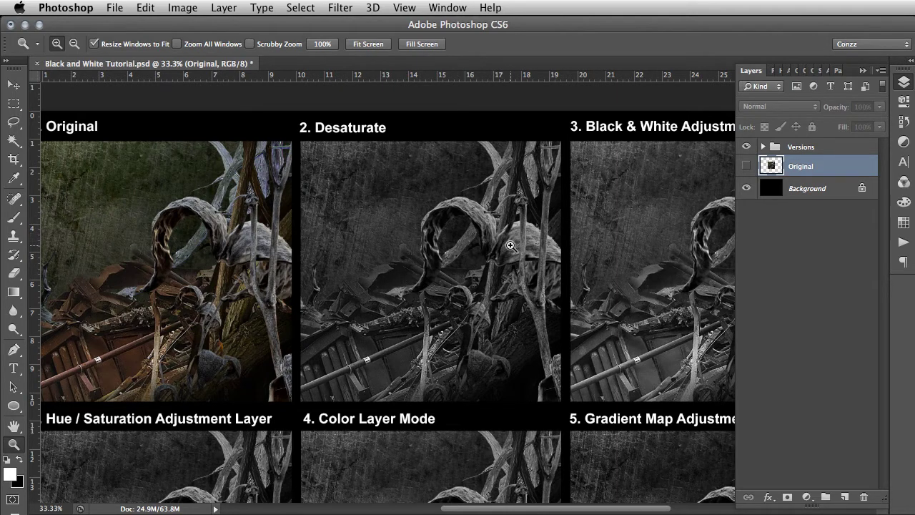
pyautogui.moveTo(594, 233); pyautogui.dragTo(358, 236)
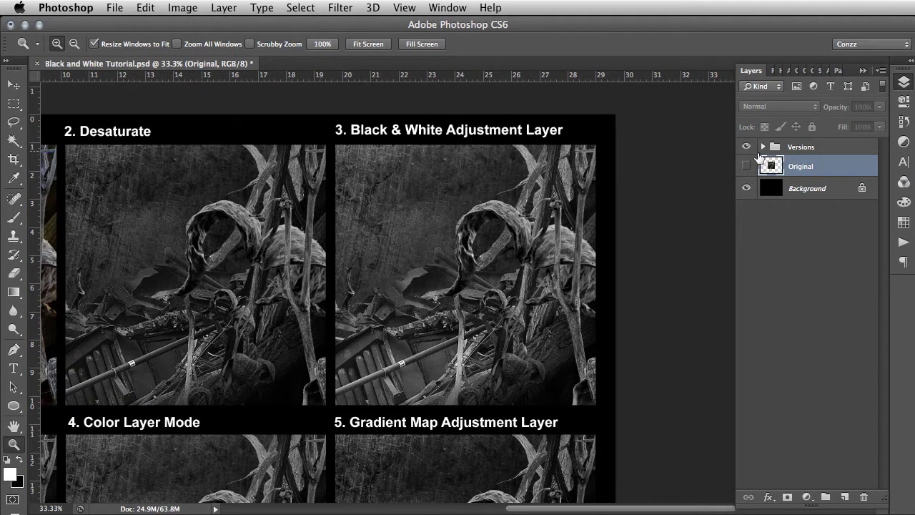
# Step: Expand Versions > 3. BW Neutral Density, open its Black & White adjustment settings, then collapse it
pyautogui.click(763, 147)
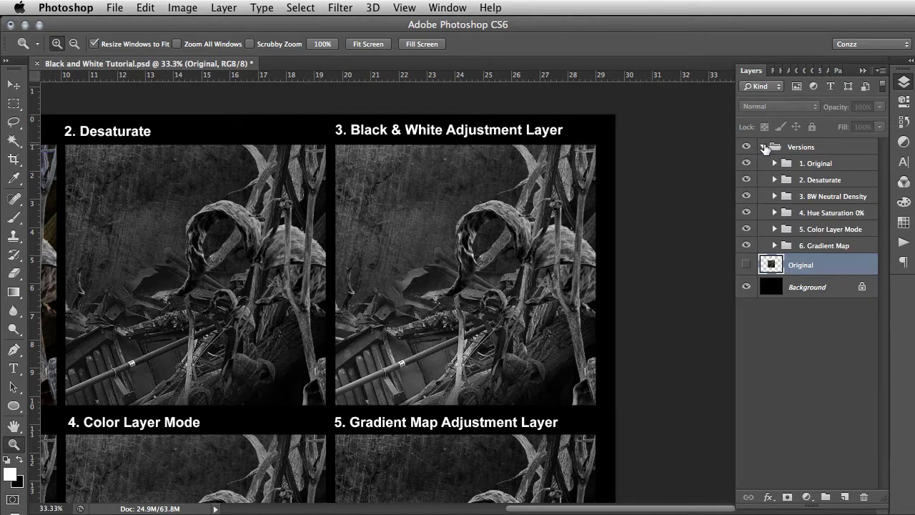
pyautogui.click(774, 196)
pyautogui.click(827, 245)
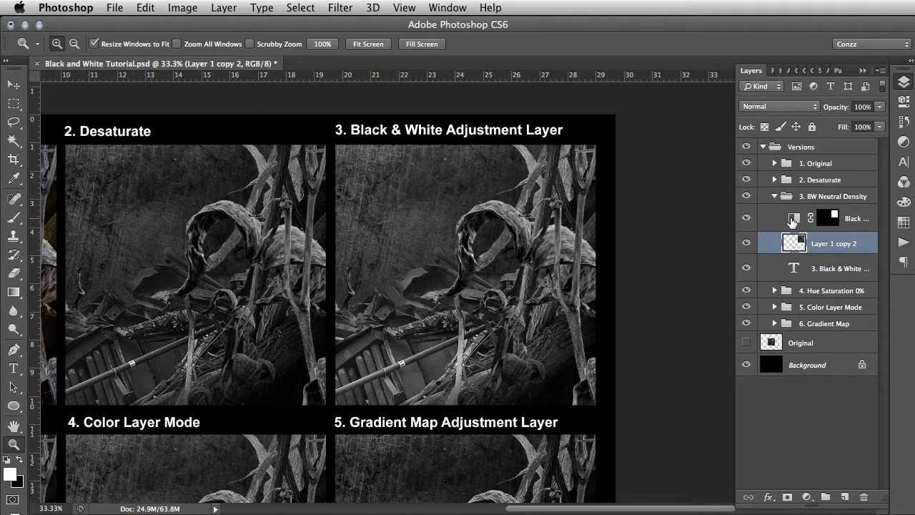
pyautogui.doubleClick(792, 219)
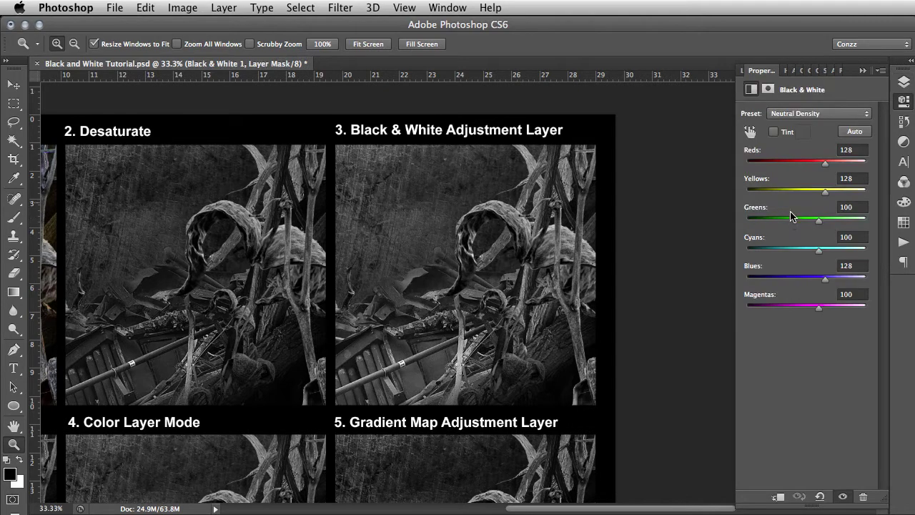
pyautogui.click(902, 82)
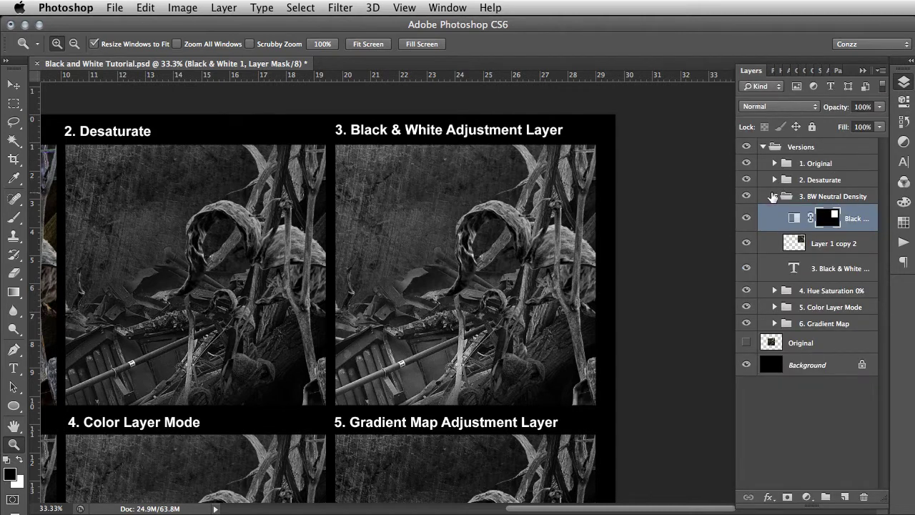
pyautogui.click(773, 197)
# Step: Collapse and hide Versions, then show and select the Original layer, centred in view
pyautogui.click(762, 146)
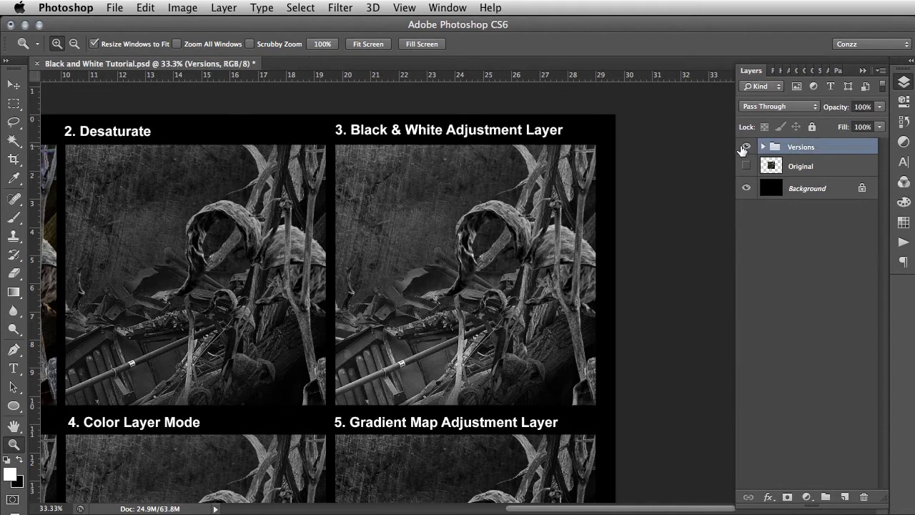
pyautogui.click(745, 147)
pyautogui.click(745, 166)
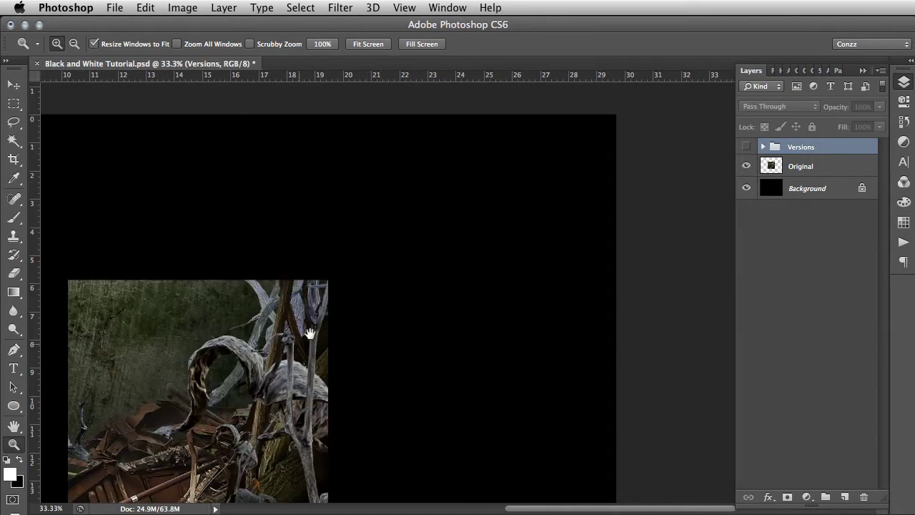
pyautogui.moveTo(314, 330); pyautogui.dragTo(527, 210)
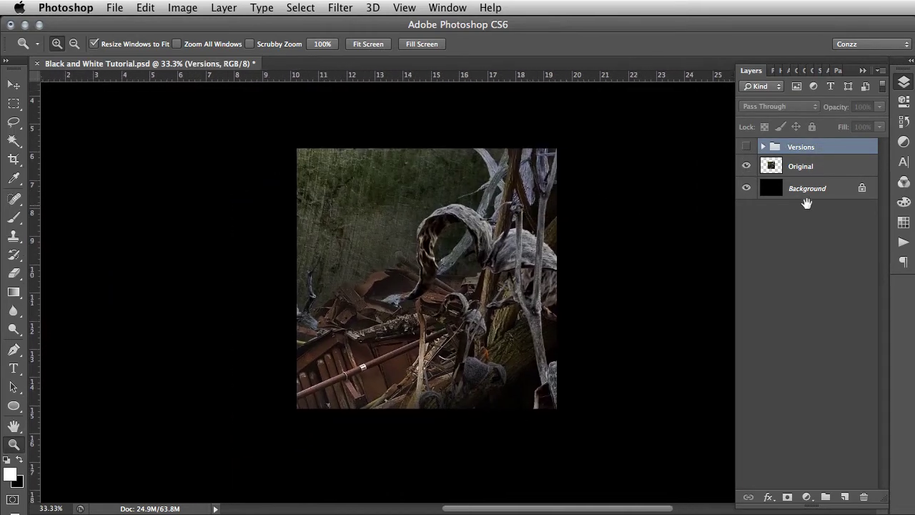
pyautogui.click(790, 166)
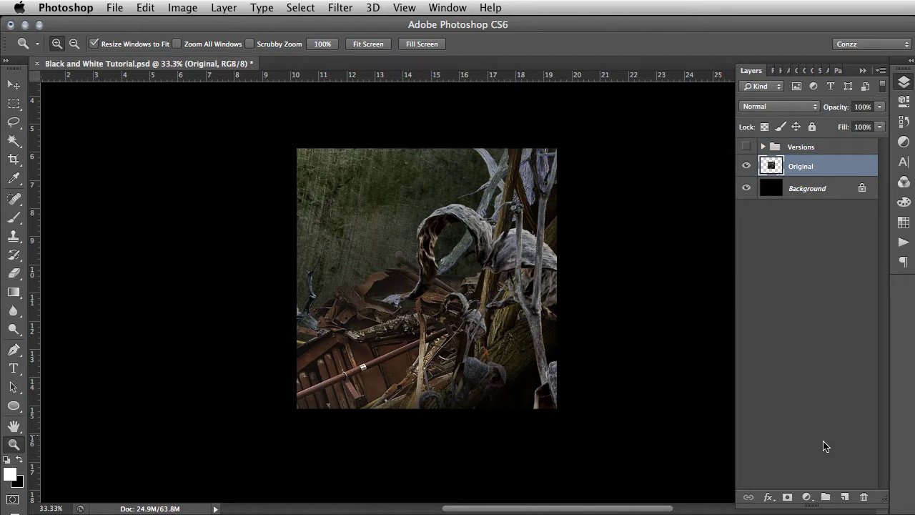
pyautogui.moveTo(569, 216); pyautogui.dragTo(560, 245)
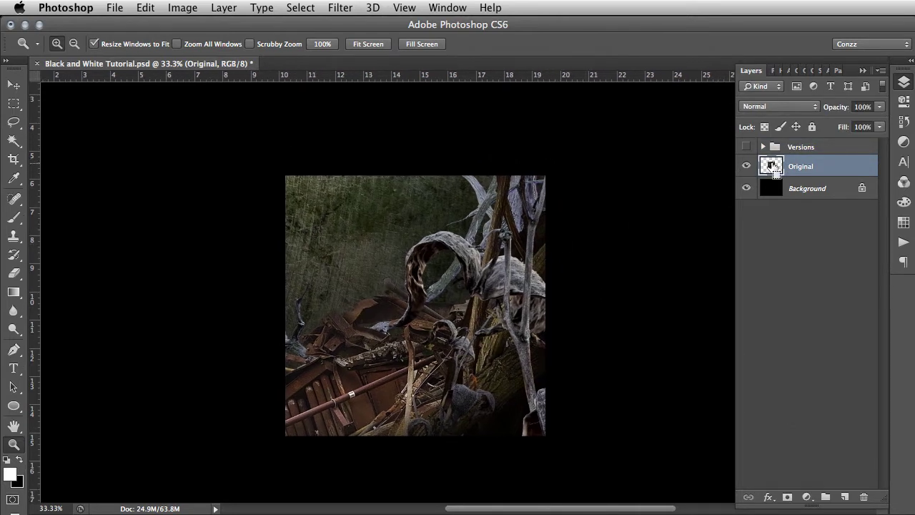
# Step: Load the Original layer's outline as a selection and shorten the Layers panel
pyautogui.keyDown('super'); pyautogui.click(771, 167); pyautogui.keyUp('super')
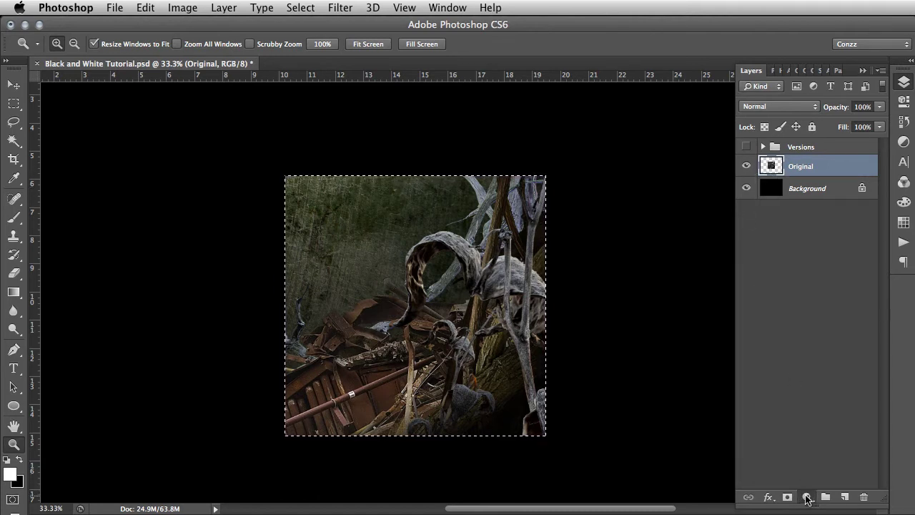
pyautogui.click(806, 496)
pyautogui.click(836, 393)
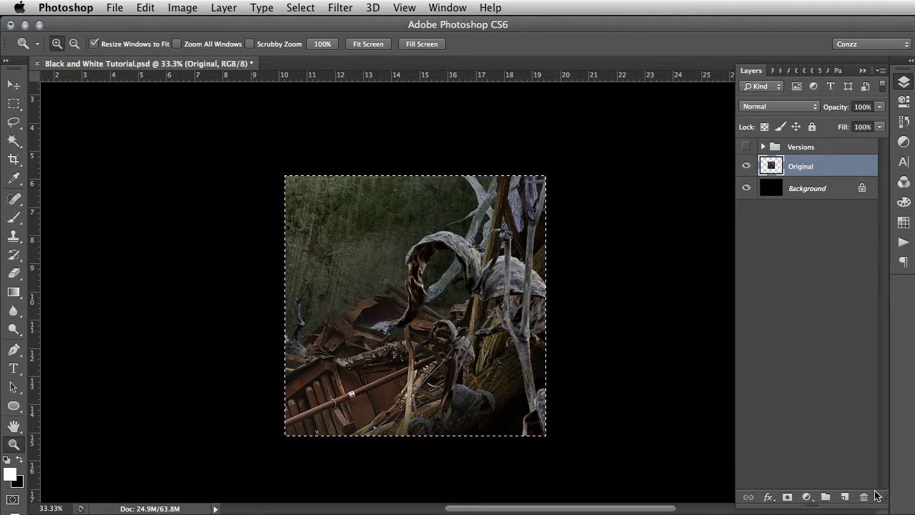
pyautogui.moveTo(884, 496); pyautogui.dragTo(891, 176)
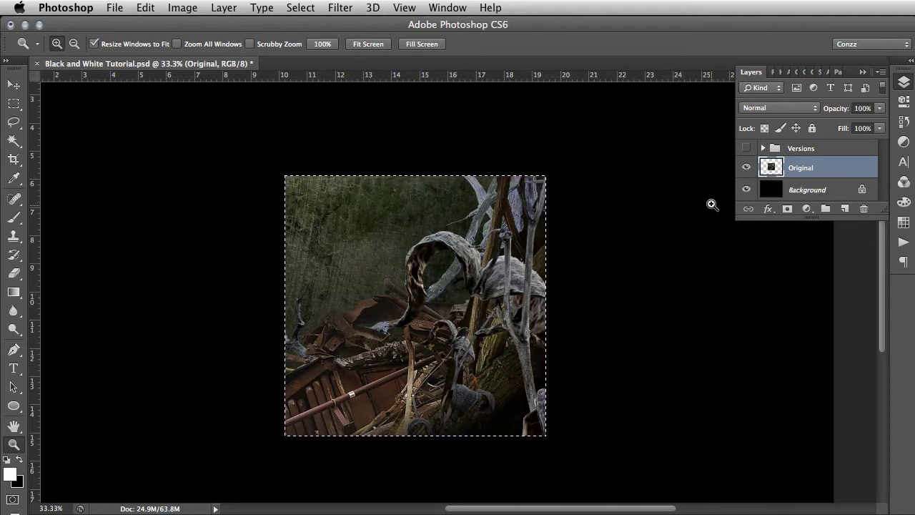
# Step: Add a Black & White adjustment layer, trying Blue Filter, Darker, Green Filter, then Neutral Density presets
pyautogui.click(805, 209)
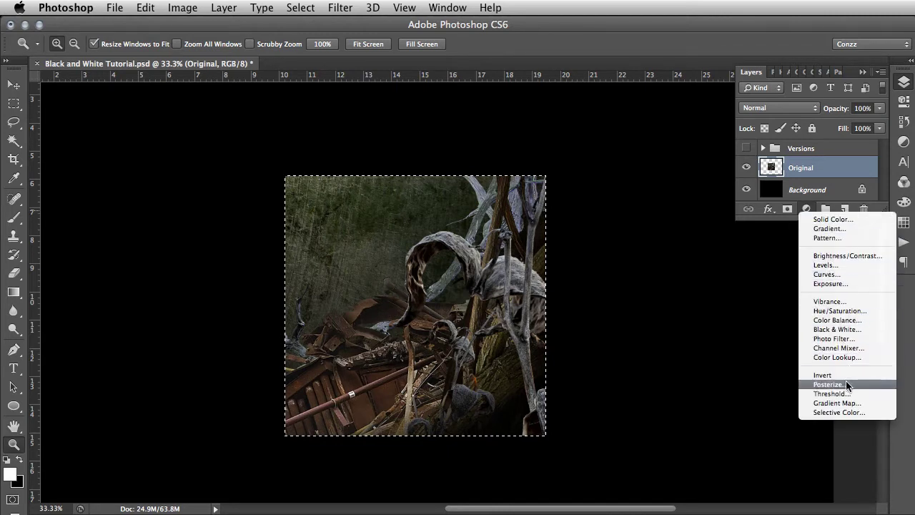
pyautogui.click(855, 329)
pyautogui.click(832, 115)
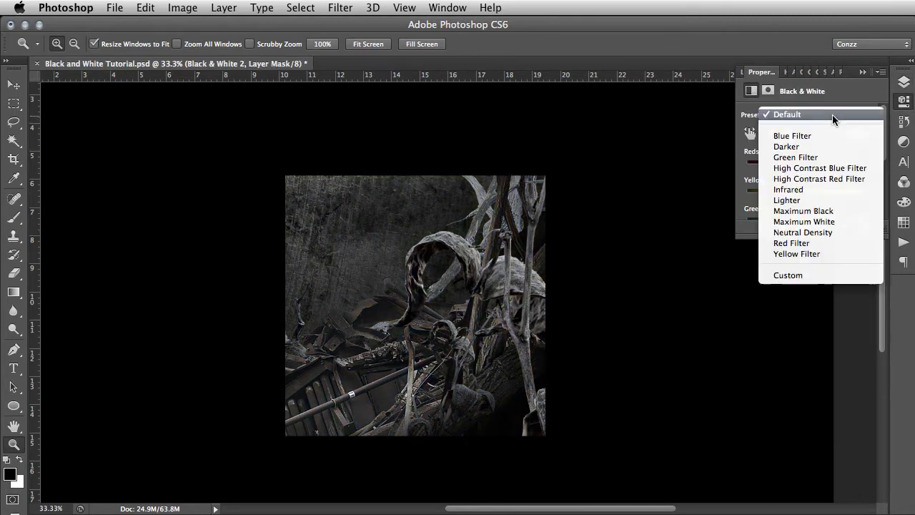
pyautogui.click(826, 132)
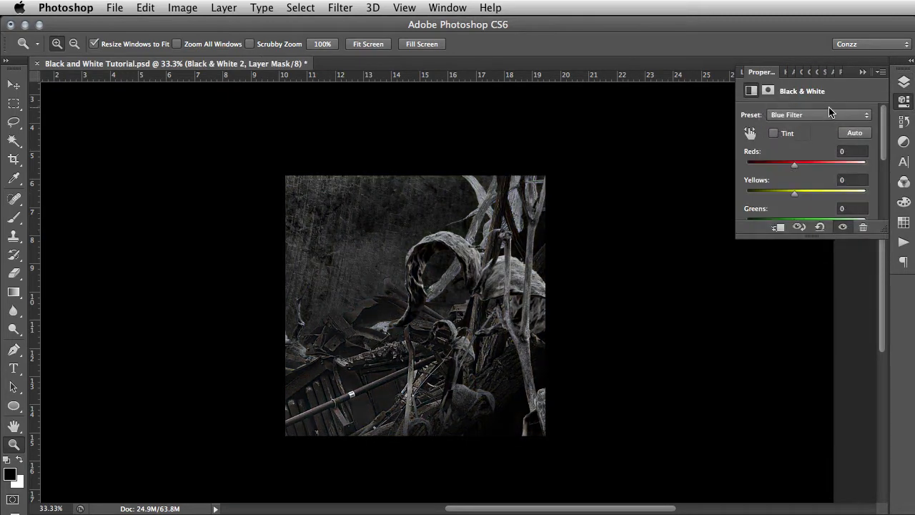
pyautogui.click(827, 115)
pyautogui.click(825, 125)
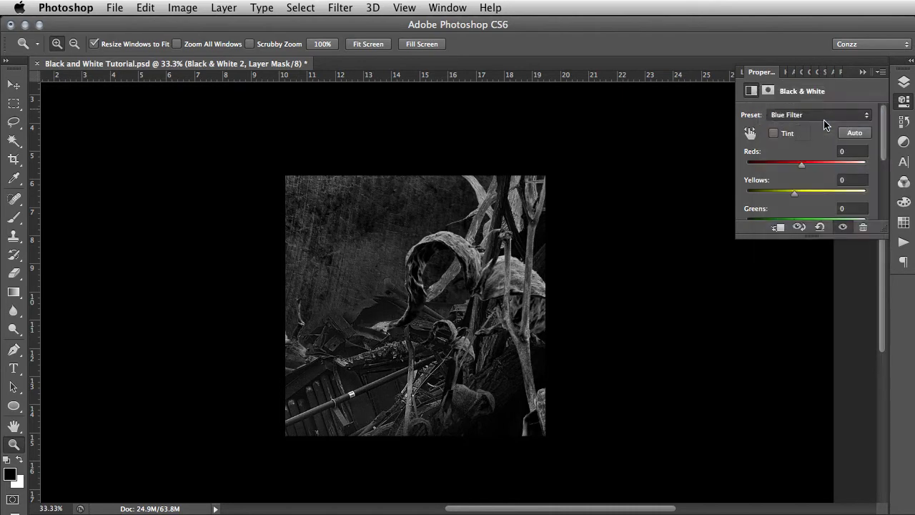
pyautogui.click(826, 115)
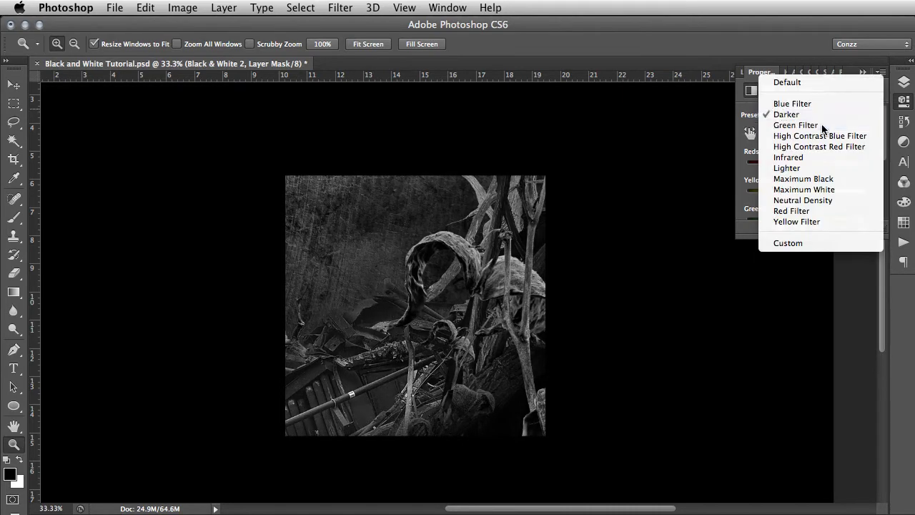
pyautogui.click(823, 125)
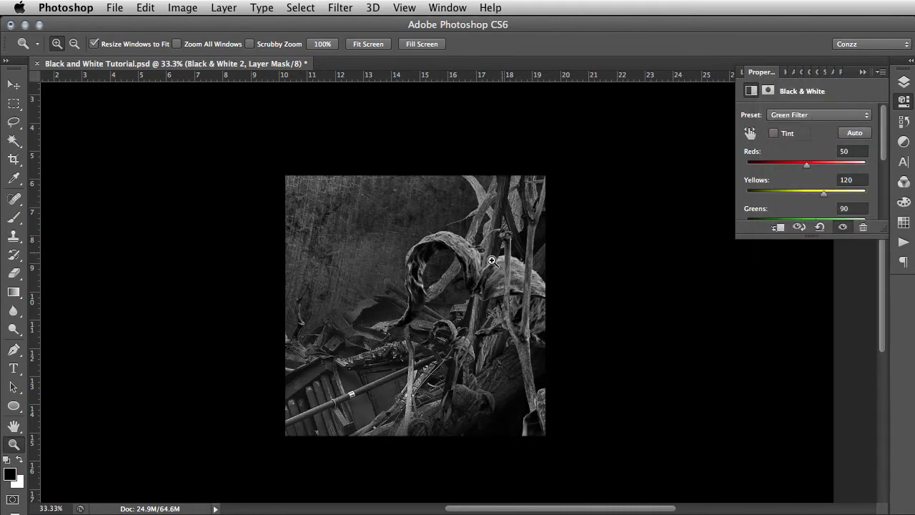
pyautogui.click(819, 119)
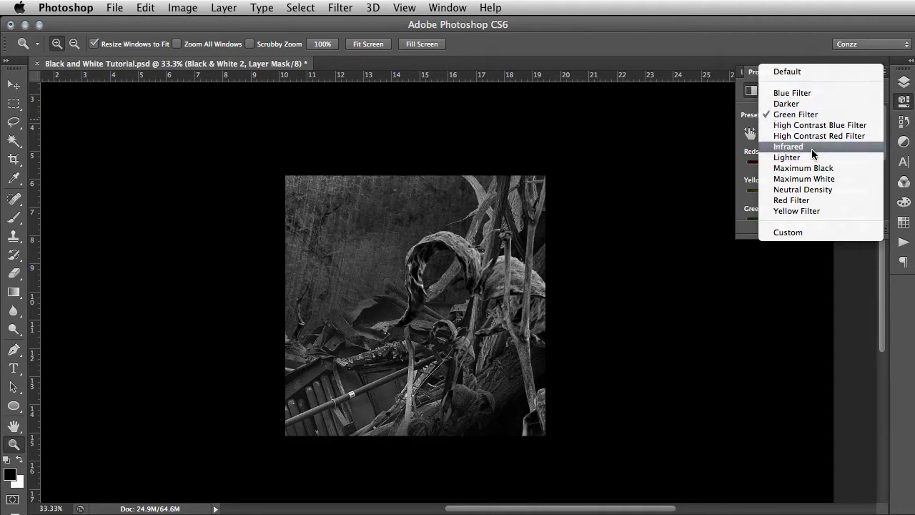
pyautogui.click(813, 189)
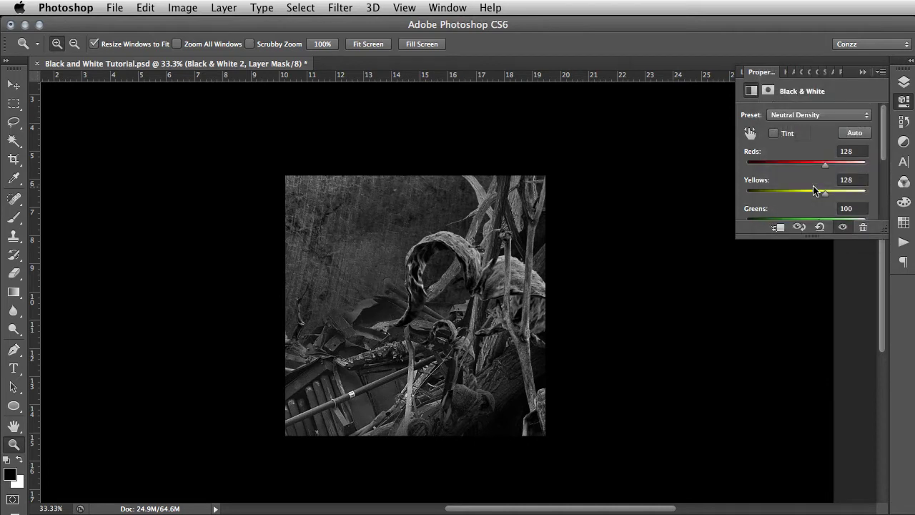
# Step: Fit the image, zoom in on the curled leaf, and hide the Black & White adjustment to compare
pyautogui.click(902, 82)
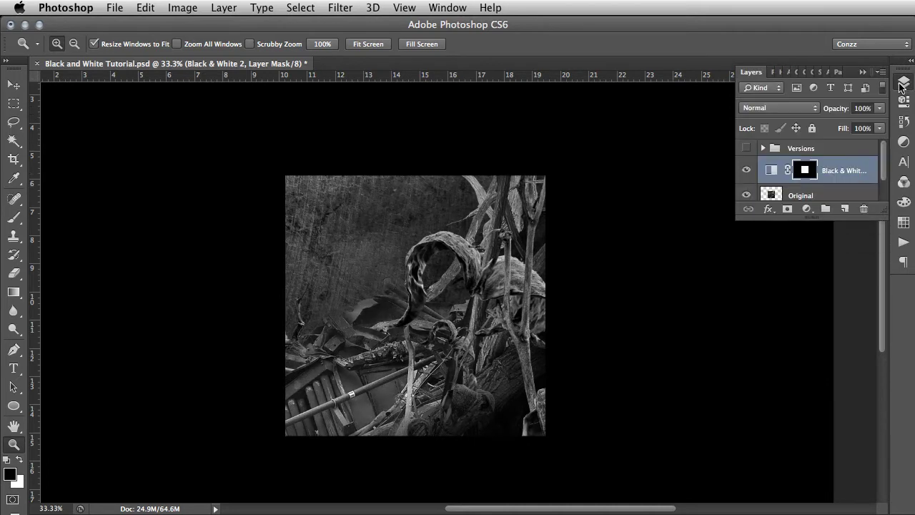
pyautogui.rightClick(475, 243)
pyautogui.click(526, 250)
pyautogui.click(451, 259)
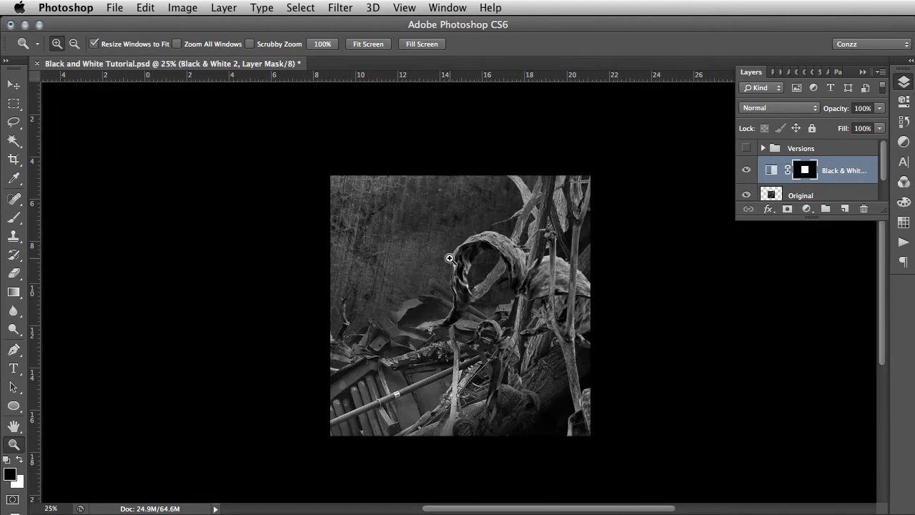
pyautogui.click(453, 258)
pyautogui.click(453, 258)
pyautogui.scroll(-2, 543, 243)
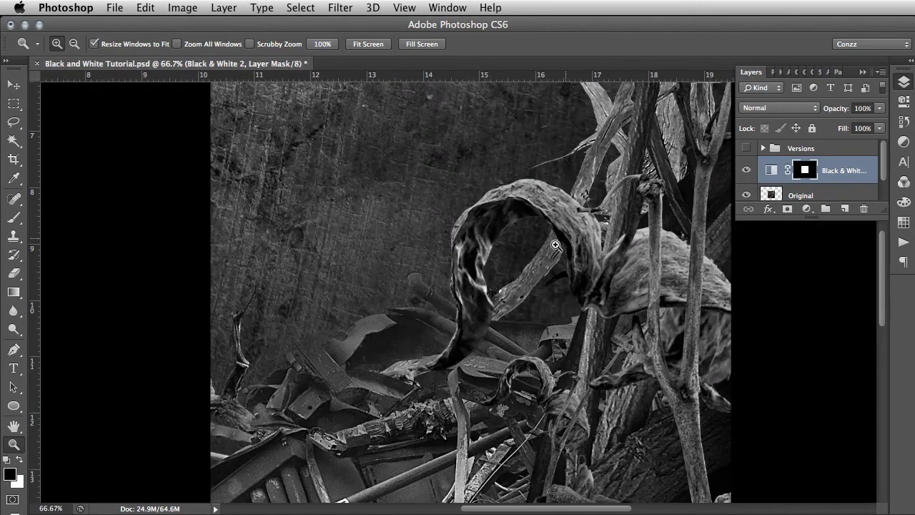
pyautogui.click(746, 172)
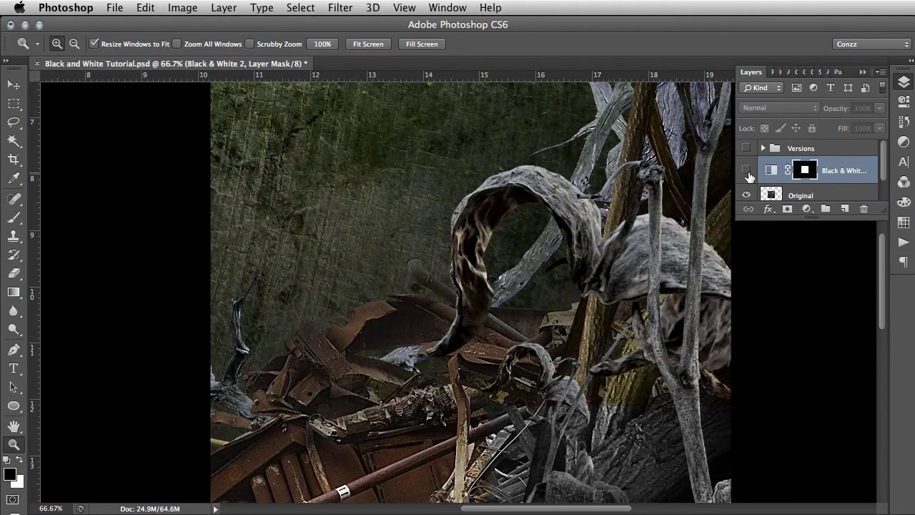
pyautogui.moveTo(884, 208); pyautogui.dragTo(883, 239)
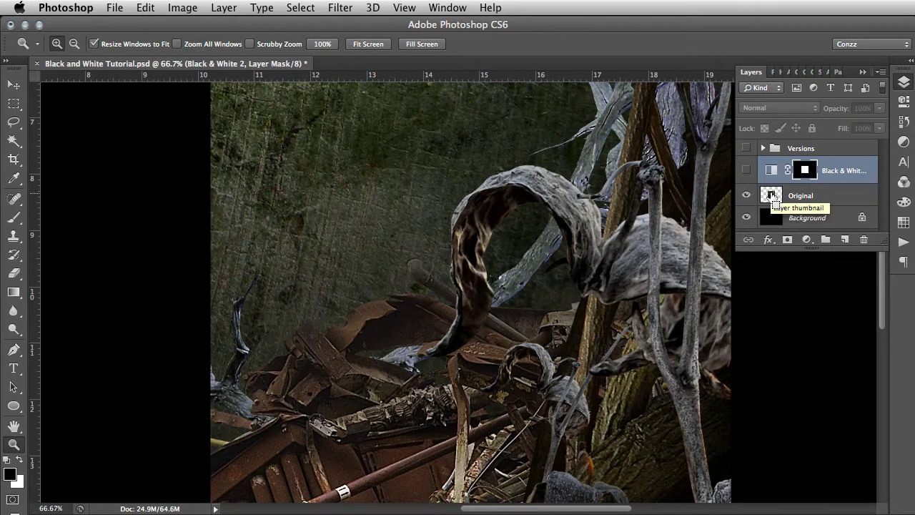
# Step: Load the Original selection, deselect, and delete the Black & White adjustment layer
pyautogui.keyDown('super'); pyautogui.click(771, 195); pyautogui.keyUp('super')
pyautogui.click(805, 239)
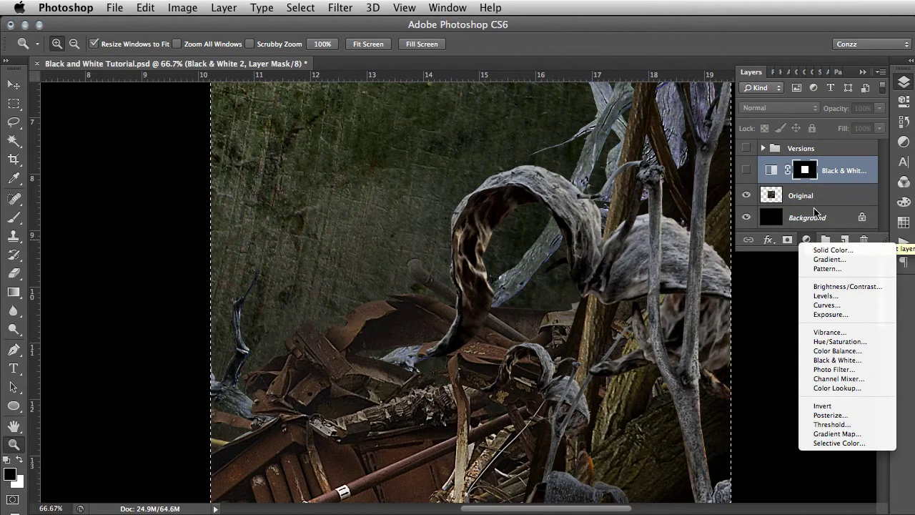
pyautogui.press('Escape')
pyautogui.press('super+d')
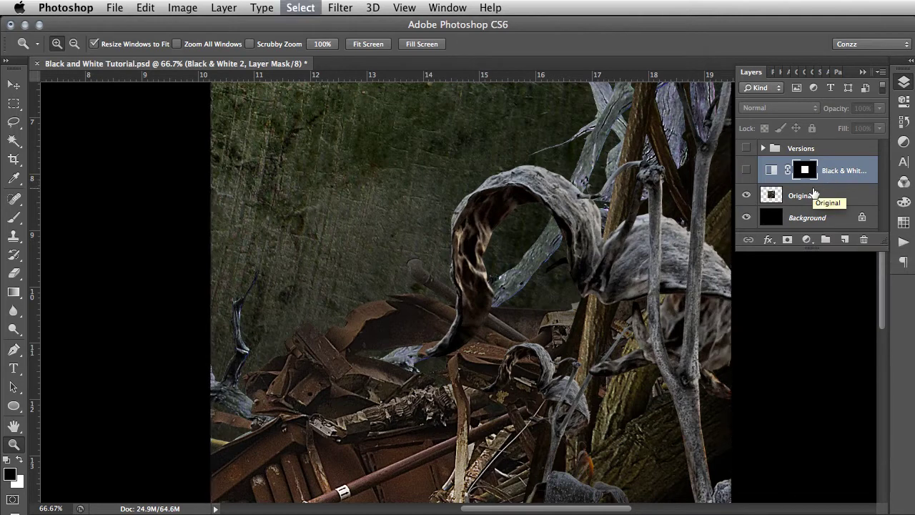
pyautogui.rightClick(833, 172)
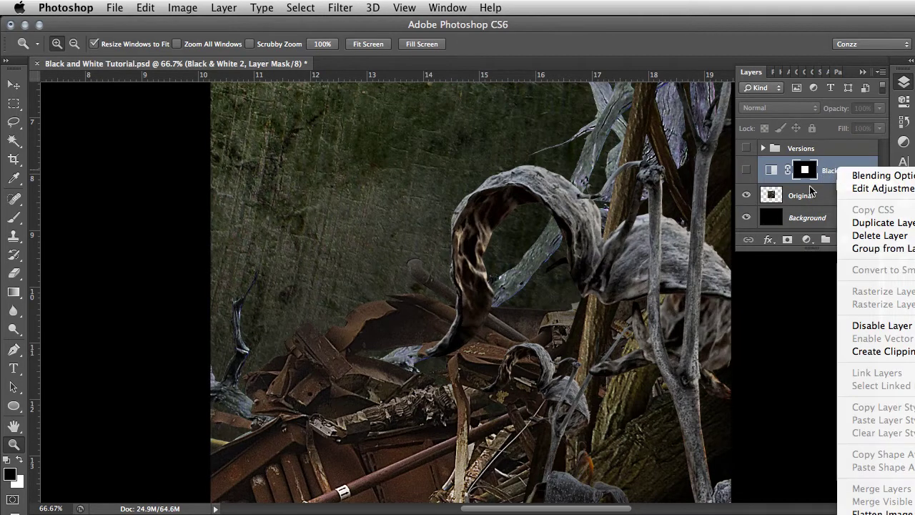
pyautogui.click(867, 235)
# Step: Hide the Original layer and show the Versions comparison grid again
pyautogui.click(746, 167)
pyautogui.click(746, 148)
pyautogui.rightClick(400, 181)
# Step: Zoom into the lower row from Hue/Saturation to Gradient Map, then hide the Versions group
pyautogui.click(418, 191)
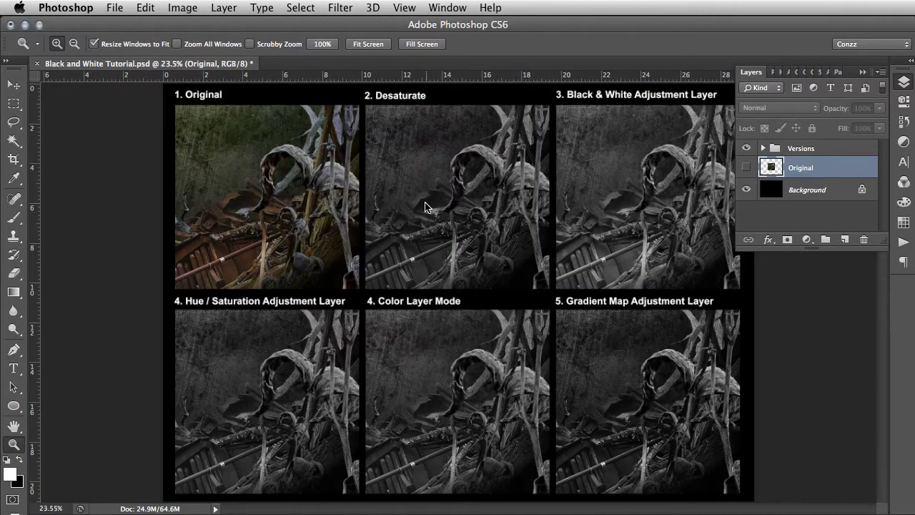
pyautogui.click(254, 362)
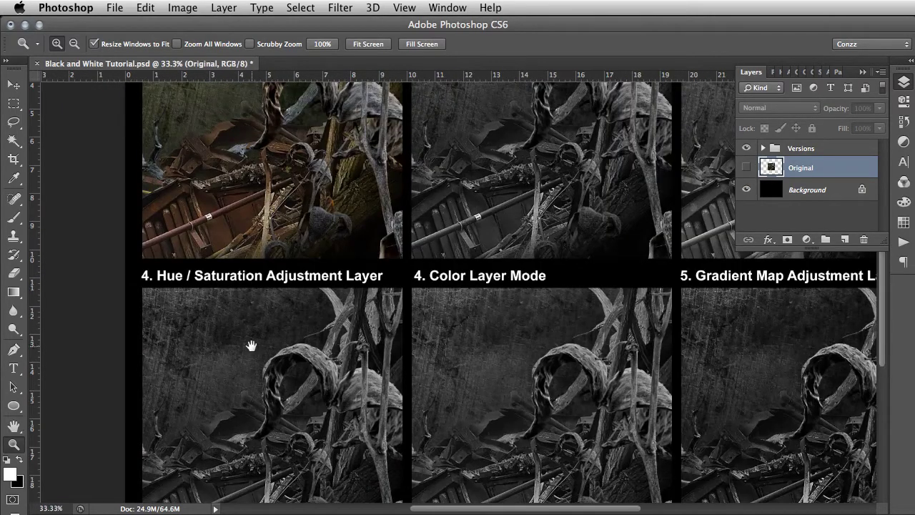
pyautogui.moveTo(251, 346); pyautogui.dragTo(331, 259)
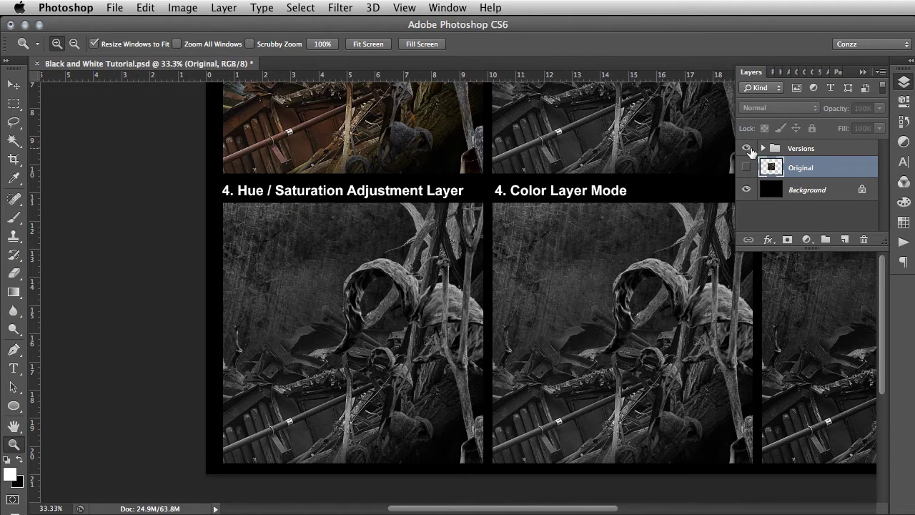
pyautogui.moveTo(562, 190); pyautogui.dragTo(481, 129)
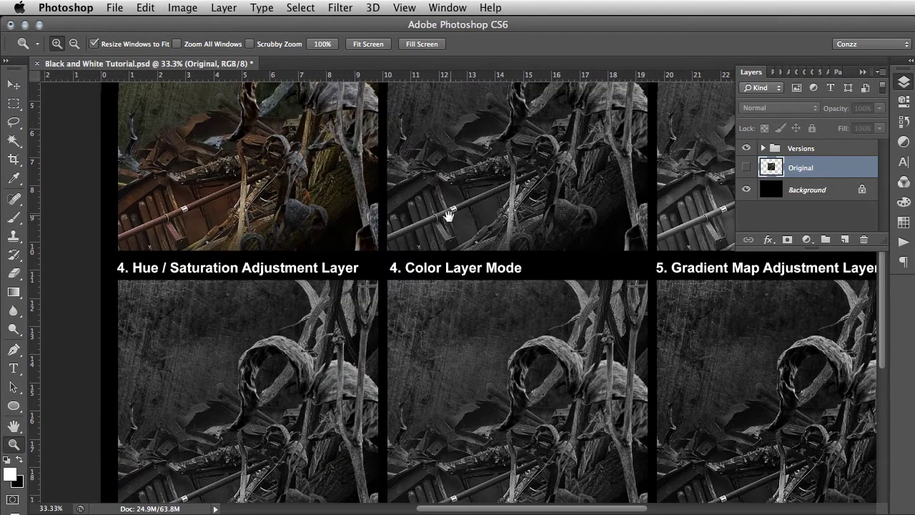
pyautogui.moveTo(434, 225); pyautogui.dragTo(439, 147)
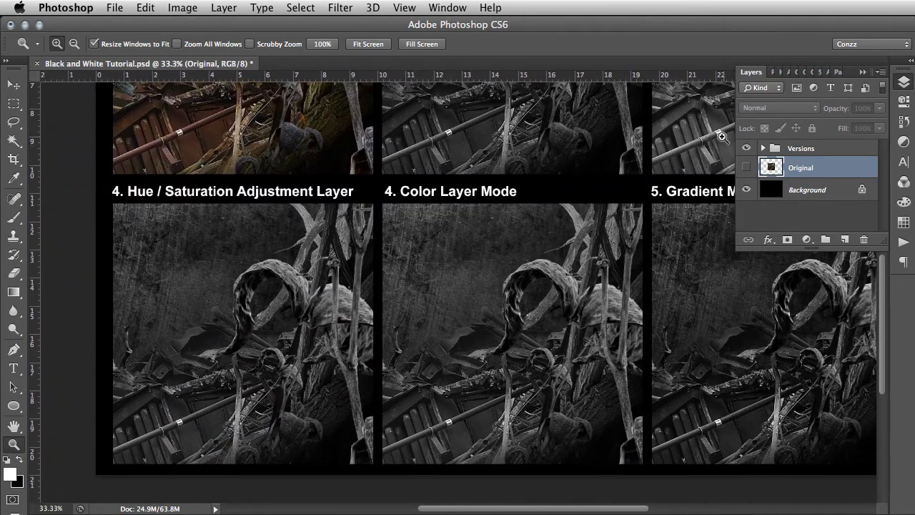
pyautogui.click(746, 148)
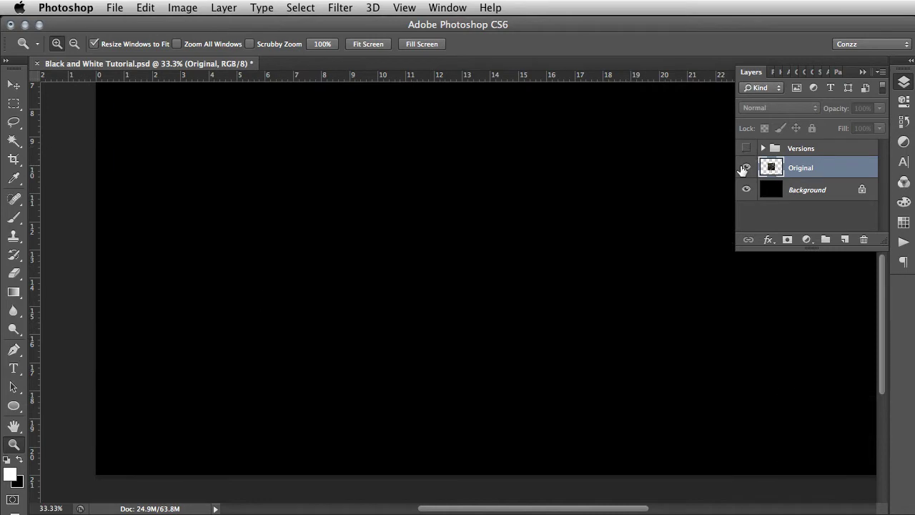
# Step: Show Original, load its selection, and add a Hue/Saturation layer with Saturation at -100
pyautogui.click(745, 168)
pyautogui.moveTo(628, 206); pyautogui.dragTo(607, 272)
pyautogui.keyDown('super'); pyautogui.click(769, 164); pyautogui.keyUp('super')
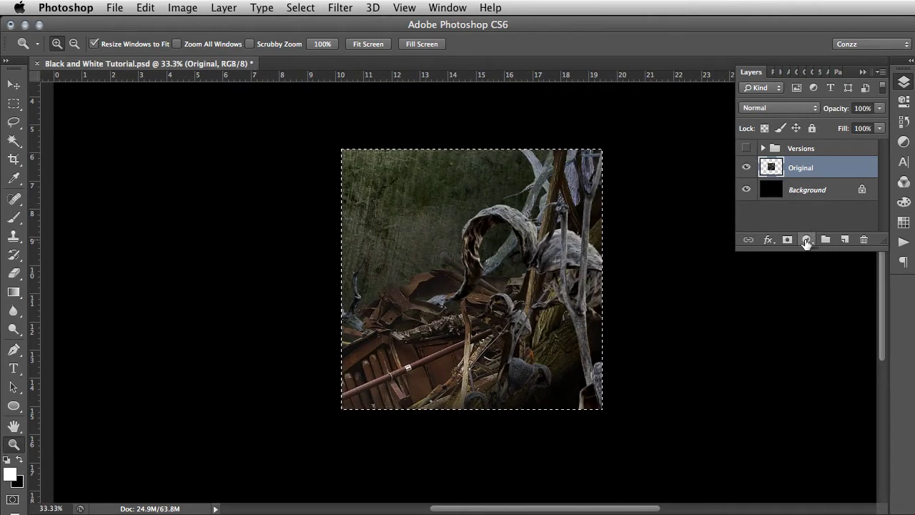
pyautogui.click(805, 239)
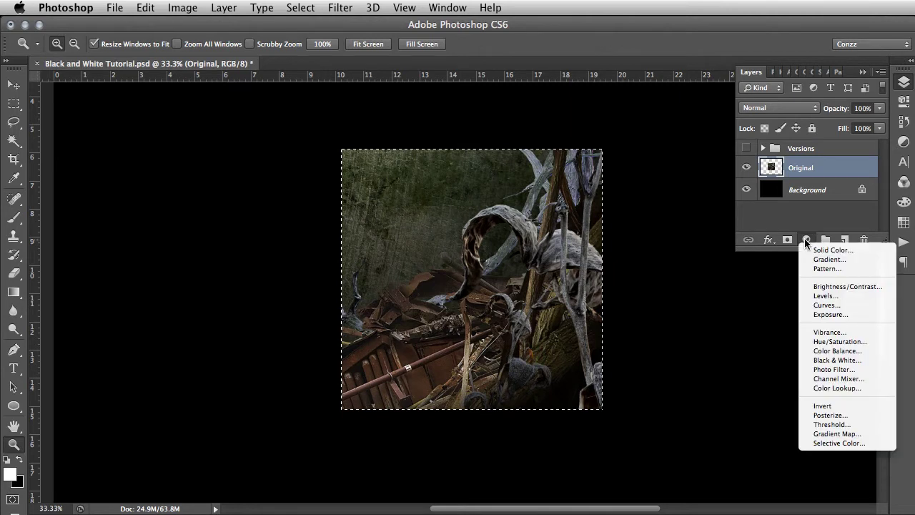
pyautogui.click(832, 341)
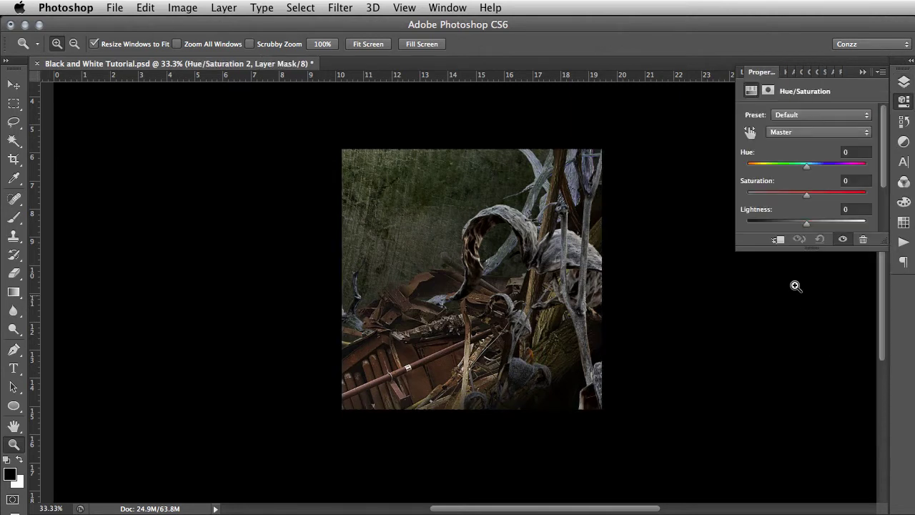
pyautogui.moveTo(802, 201); pyautogui.dragTo(744, 197)
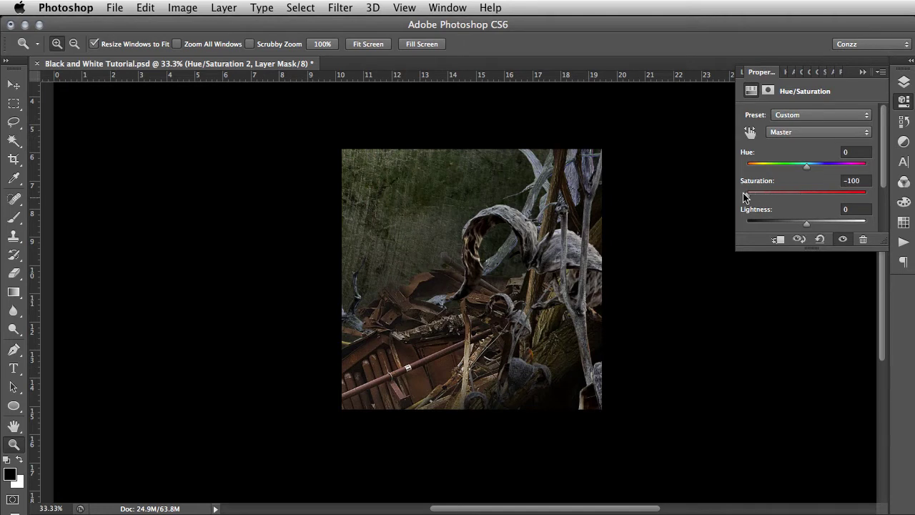
# Step: Delete the Hue/Saturation adjustment layer
pyautogui.click(903, 82)
pyautogui.rightClick(846, 171)
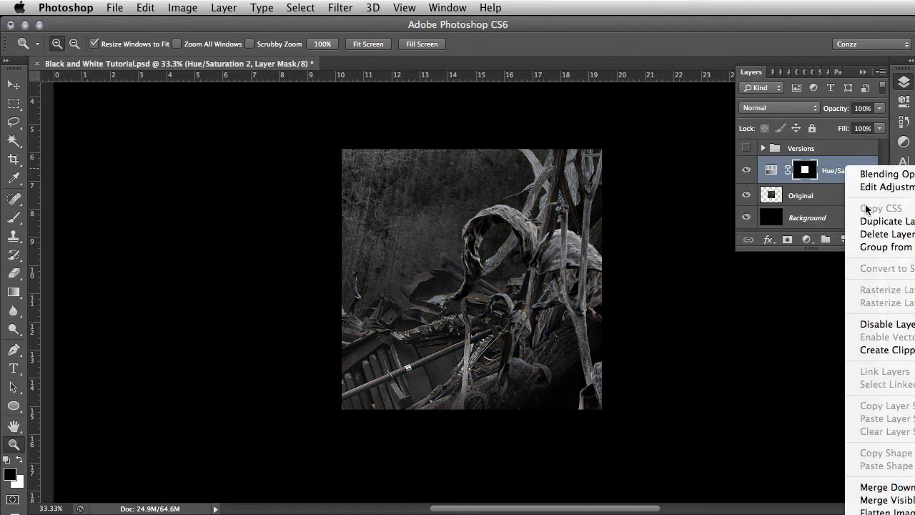
pyautogui.click(879, 233)
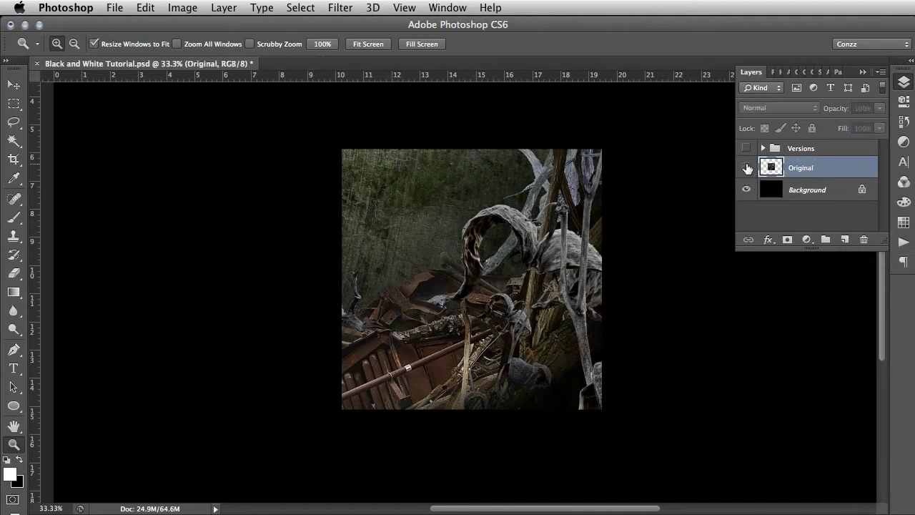
# Step: Show the Versions grid, hide Original, and pan to the lower rows
pyautogui.click(746, 148)
pyautogui.moveTo(503, 306); pyautogui.dragTo(584, 201)
pyautogui.click(745, 167)
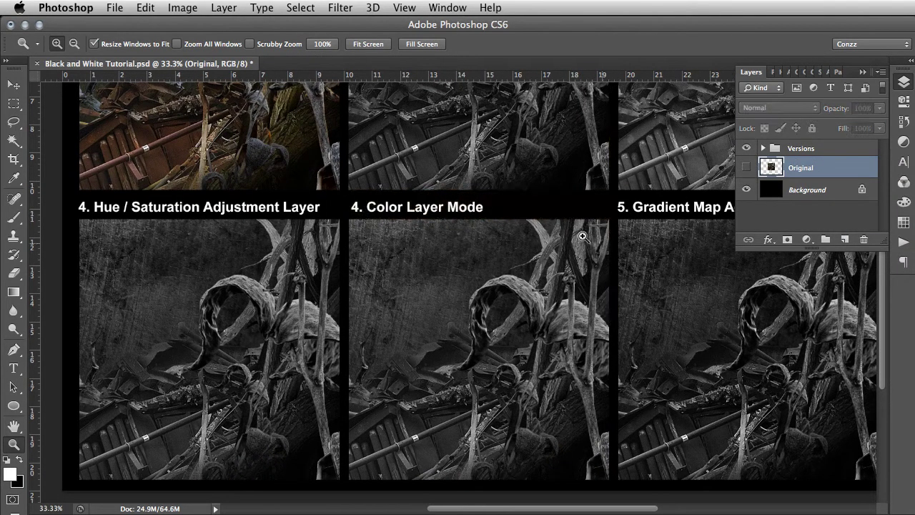
pyautogui.moveTo(525, 255); pyautogui.dragTo(480, 224)
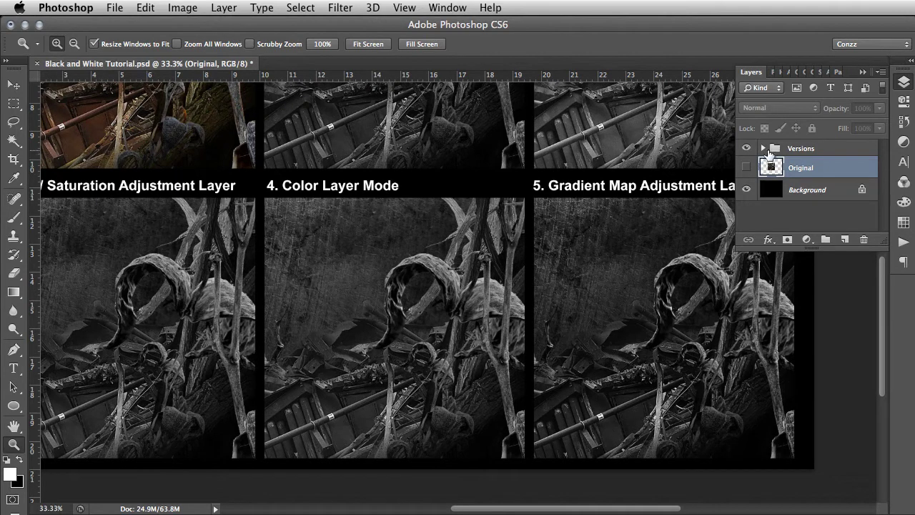
# Step: Inspect the 4. Hue Saturation 0% and 5. Color Layer Mode subgroups, including Layer 2's blend mode
pyautogui.click(763, 149)
pyautogui.scroll(-2, 772, 175)
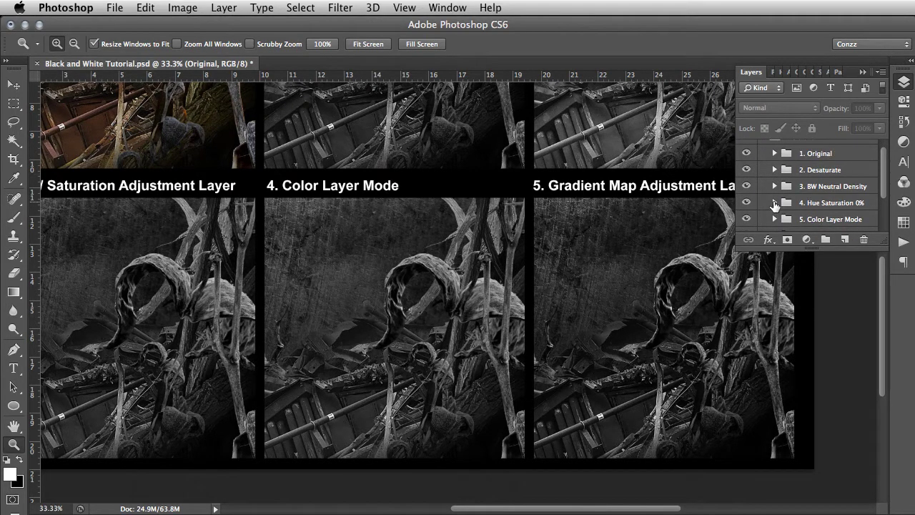
pyautogui.click(774, 203)
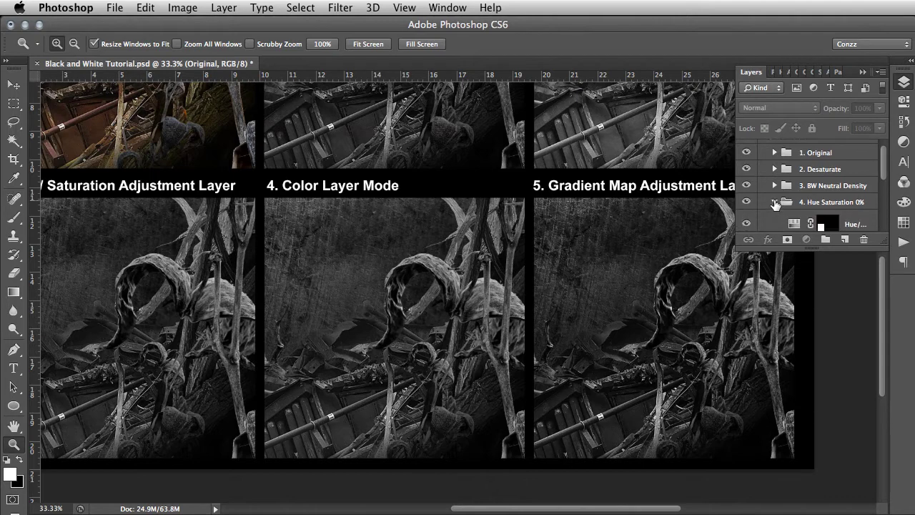
pyautogui.click(774, 203)
pyautogui.click(774, 175)
pyautogui.scroll(-3, 778, 177)
pyautogui.click(798, 157)
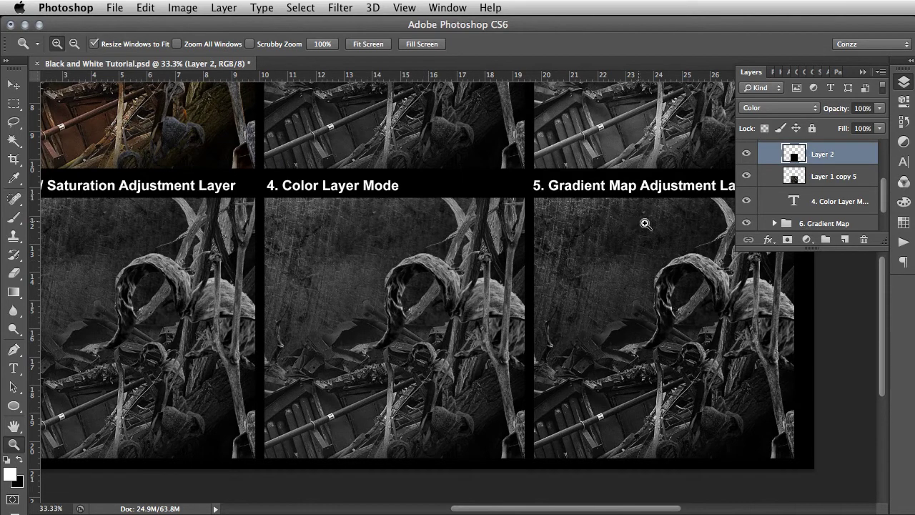
pyautogui.scroll(1, 815, 160)
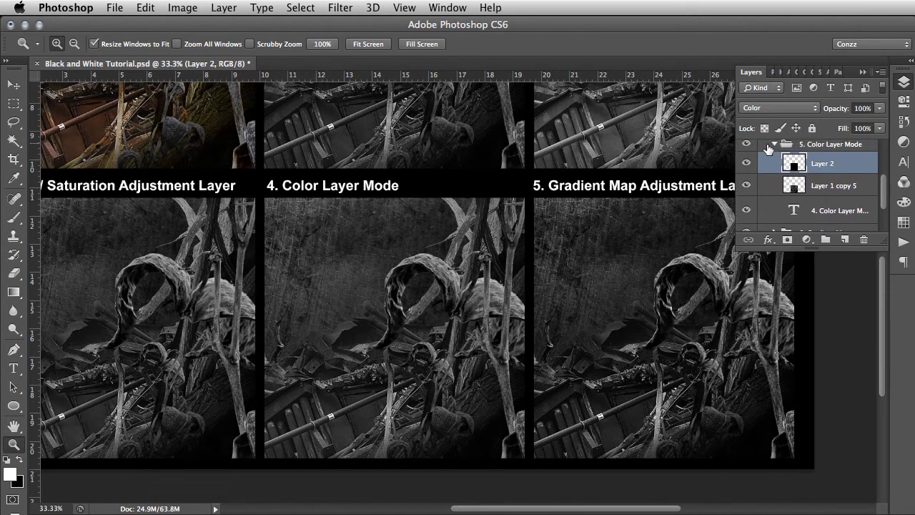
pyautogui.click(772, 145)
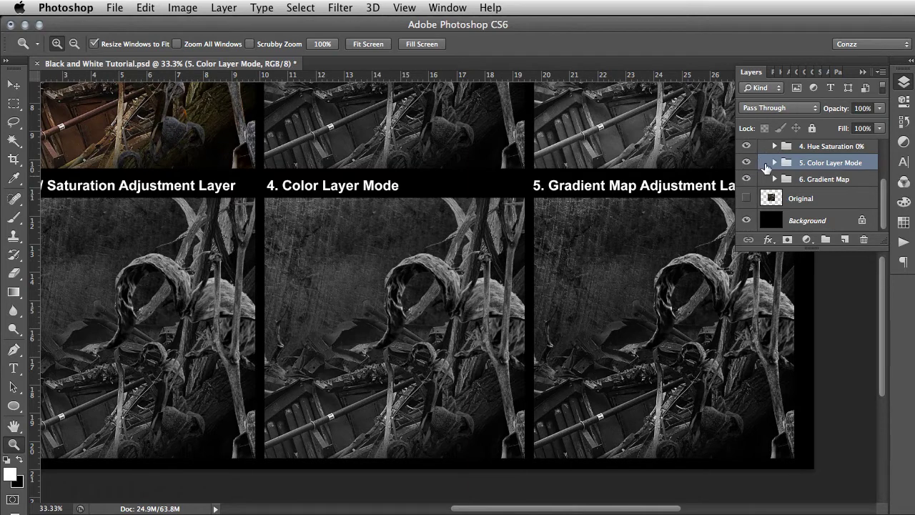
pyautogui.click(770, 179)
pyautogui.click(745, 148)
# Step: Show and select the Original layer and load its outline as a selection
pyautogui.click(762, 148)
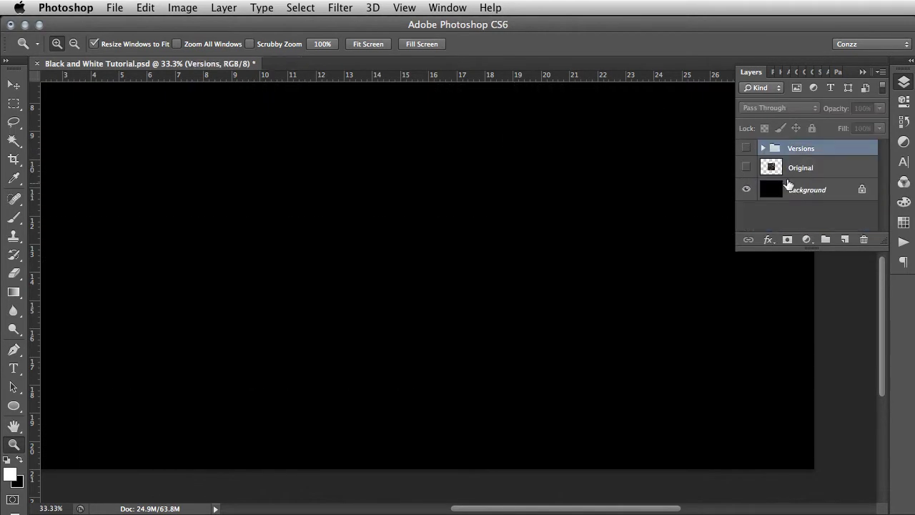
pyautogui.click(746, 167)
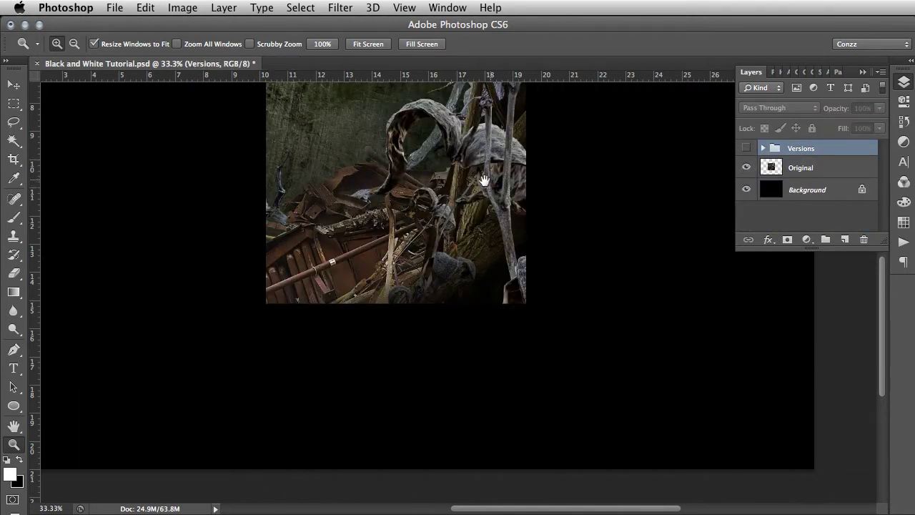
pyautogui.moveTo(476, 178); pyautogui.dragTo(489, 278)
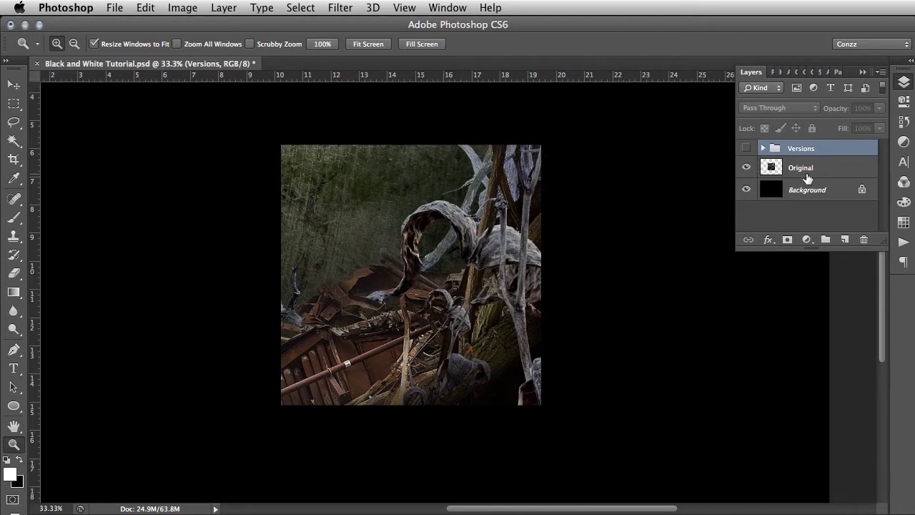
pyautogui.click(803, 174)
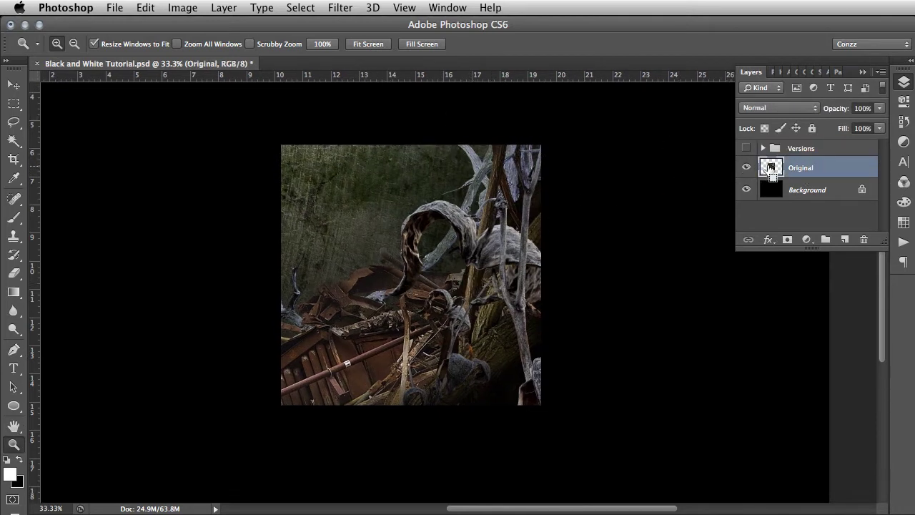
pyautogui.keyDown('super'); pyautogui.click(770, 167); pyautogui.keyUp('super')
# Step: Add Layer 3 filled with black inside the selection, deselect, and toggle it to compare
pyautogui.click(844, 239)
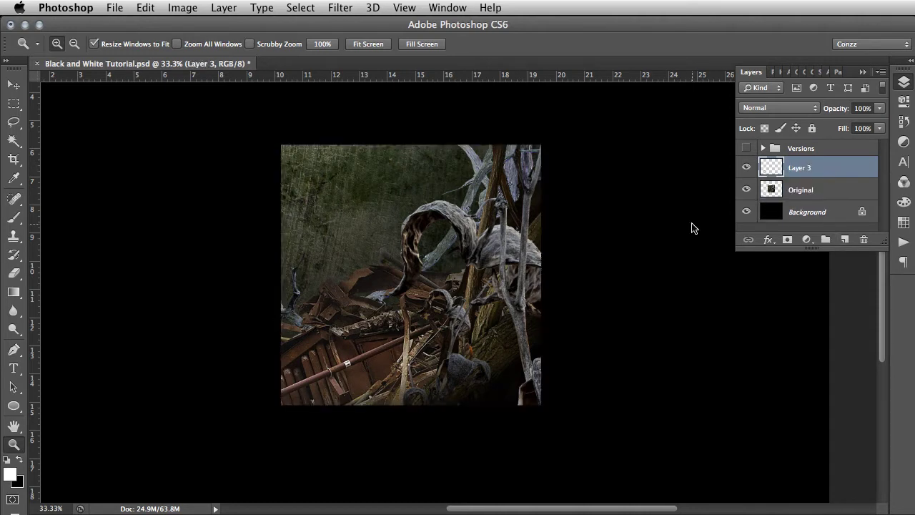
pyautogui.press('x')
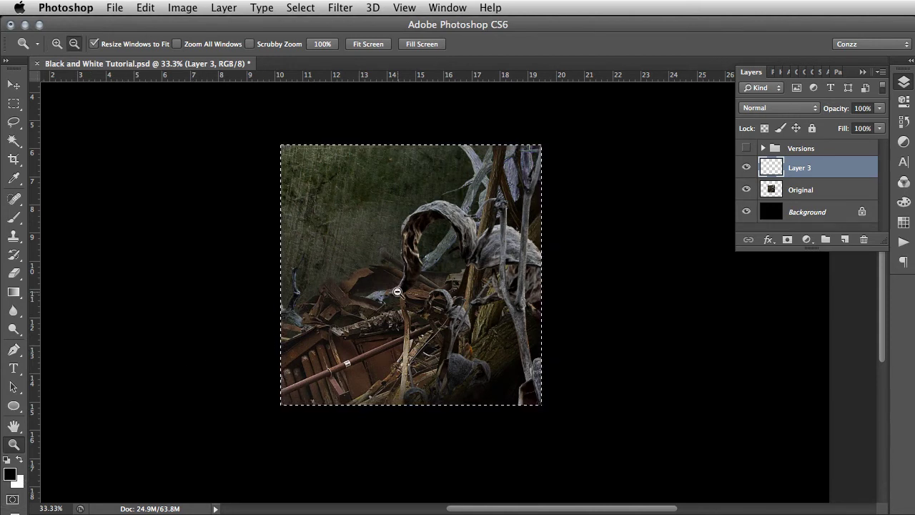
pyautogui.hotkey('alt', 'BackSpace')
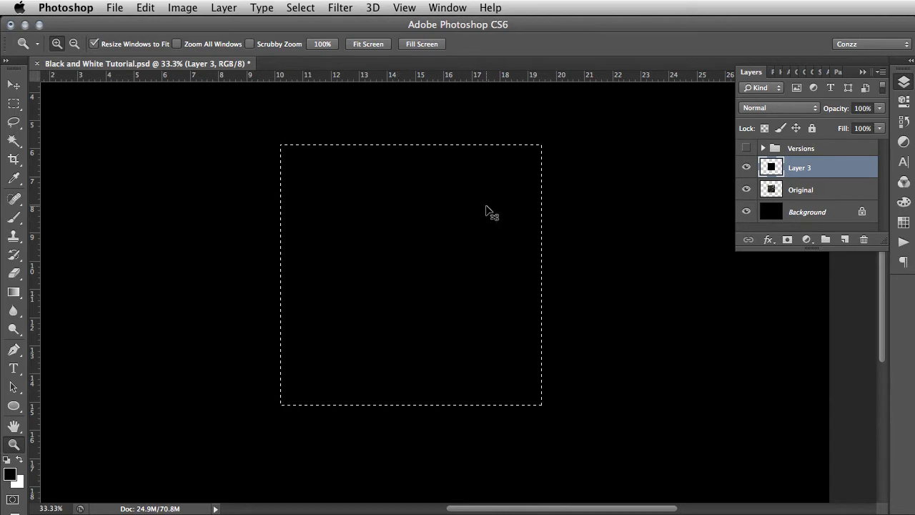
pyautogui.press('super+d')
pyautogui.click(746, 168)
pyautogui.click(746, 168)
pyautogui.click(746, 167)
pyautogui.click(746, 167)
# Step: Set Layer 3's blend mode to Color and hide it to show the colour original
pyautogui.click(786, 109)
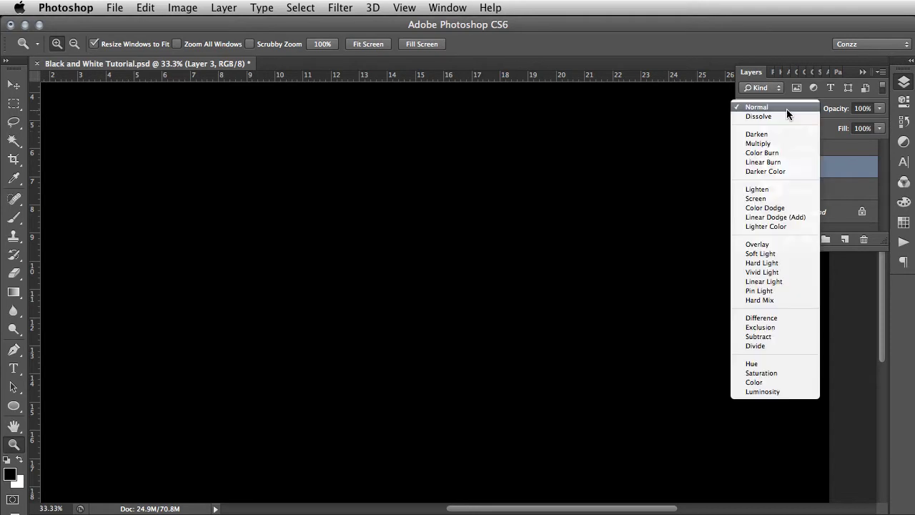
pyautogui.click(777, 382)
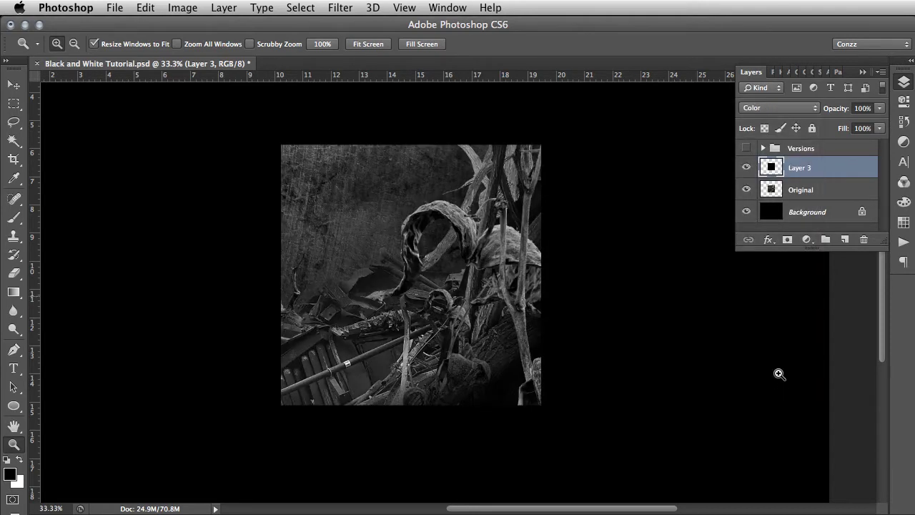
pyautogui.click(746, 170)
pyautogui.click(746, 170)
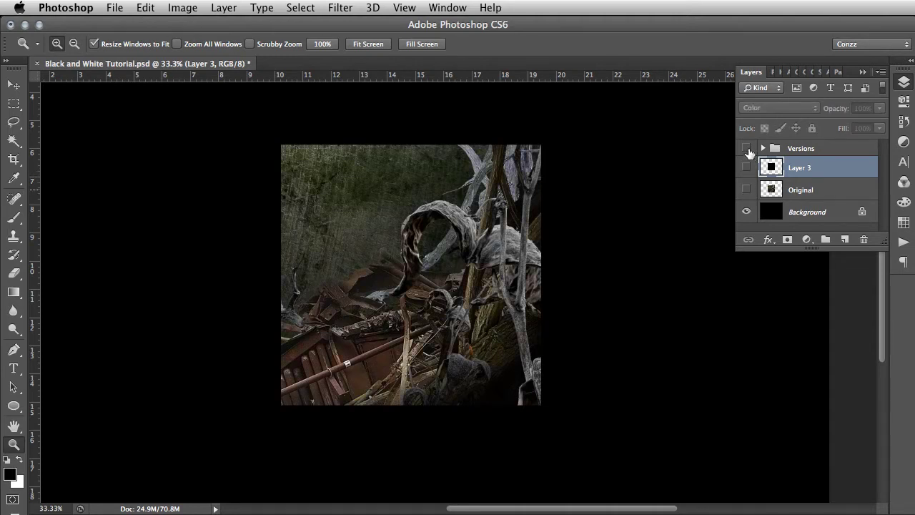
# Step: Hide Original, show the Versions grid, and pan across the lower row of panels
pyautogui.click(747, 150)
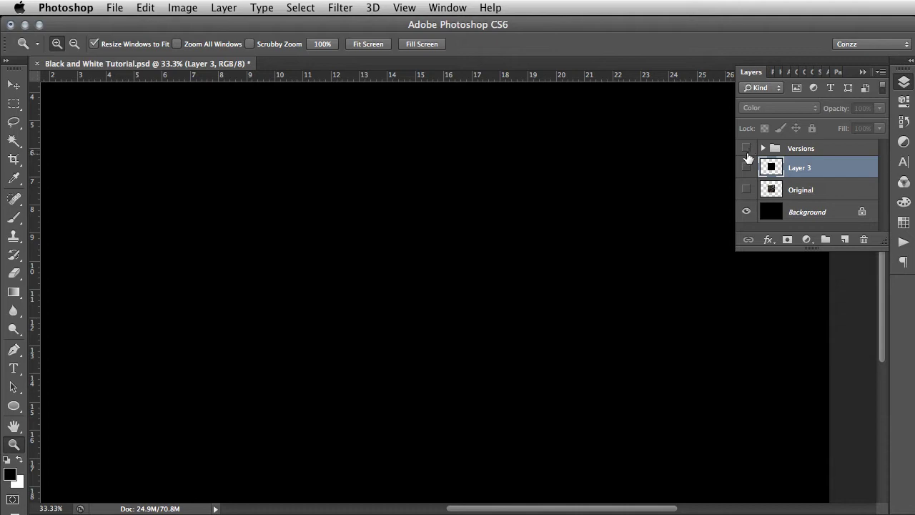
pyautogui.click(747, 149)
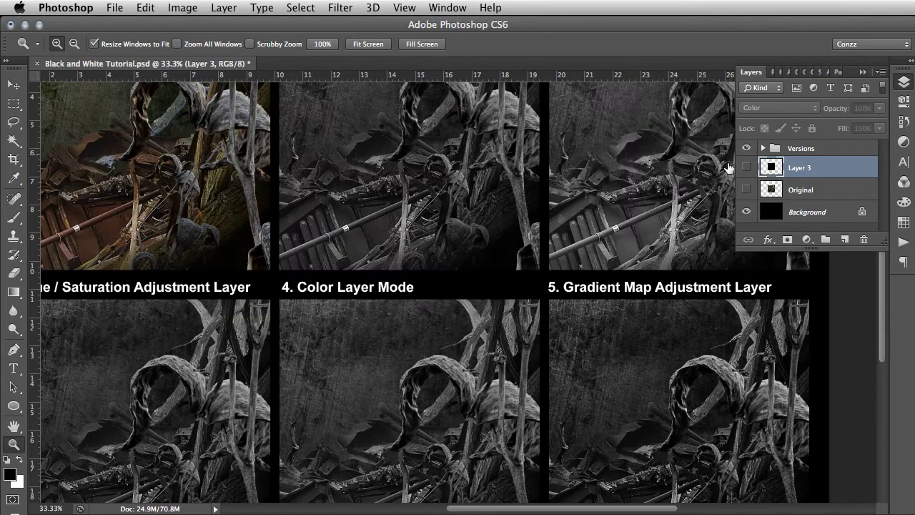
pyautogui.moveTo(370, 366); pyautogui.dragTo(418, 284)
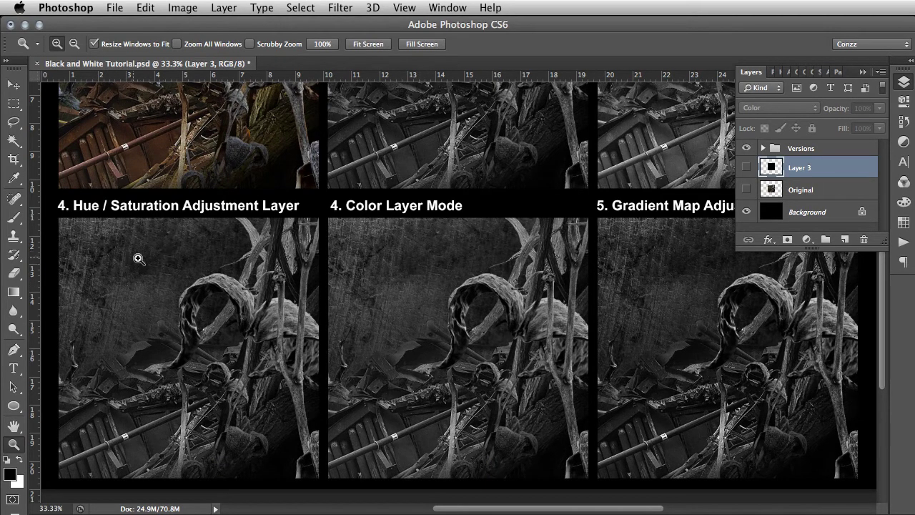
pyautogui.moveTo(464, 314); pyautogui.dragTo(382, 360)
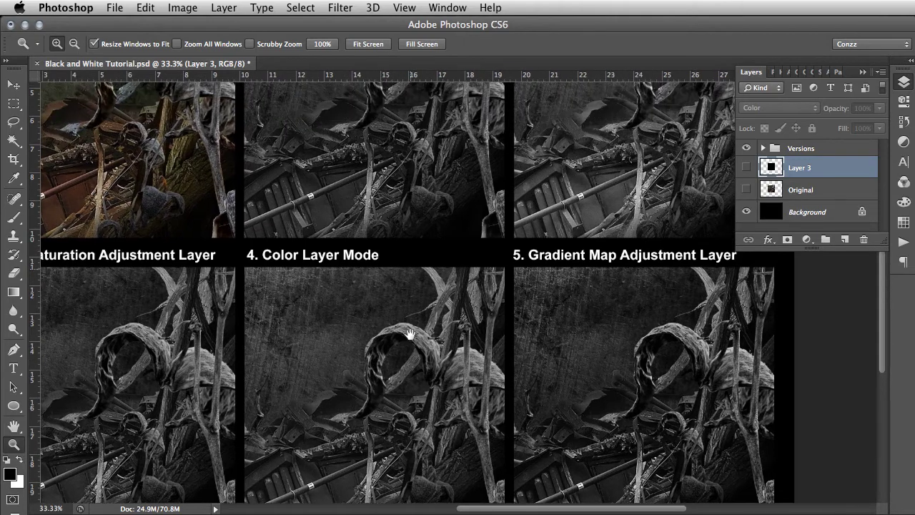
pyautogui.moveTo(613, 340); pyautogui.dragTo(461, 263)
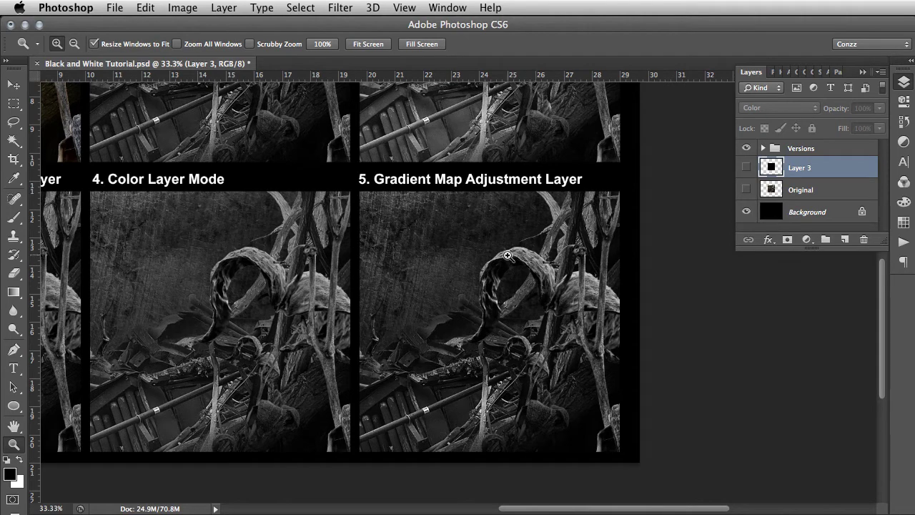
pyautogui.moveTo(503, 243); pyautogui.dragTo(475, 266)
# Step: Compare Color Layer Mode and Gradient Map at 50%, then zoom out to 16.7%
pyautogui.press('super+equal')
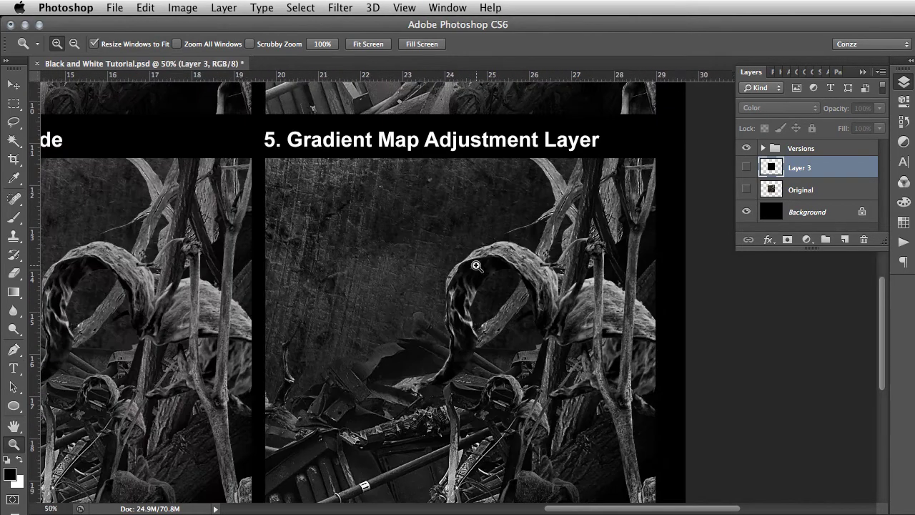
pyautogui.moveTo(476, 266); pyautogui.dragTo(461, 231)
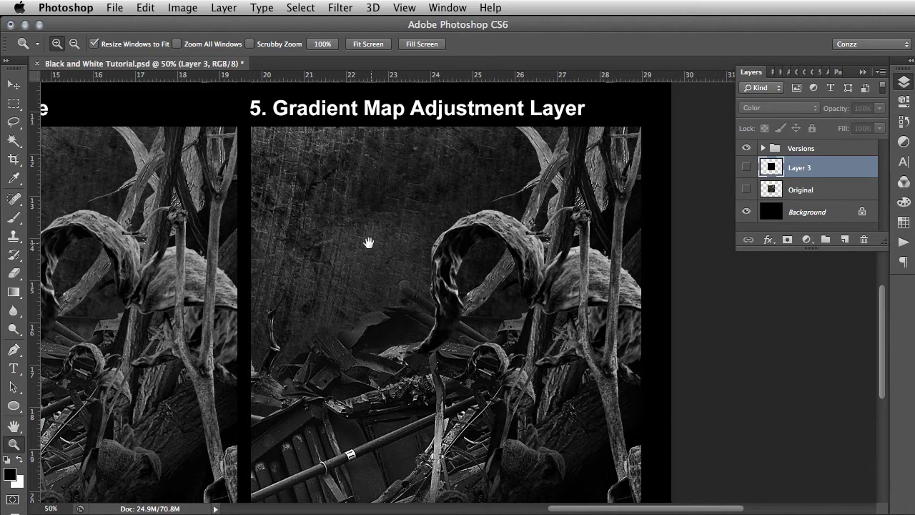
pyautogui.moveTo(367, 241); pyautogui.dragTo(490, 200)
pyautogui.moveTo(474, 288); pyautogui.dragTo(574, 250)
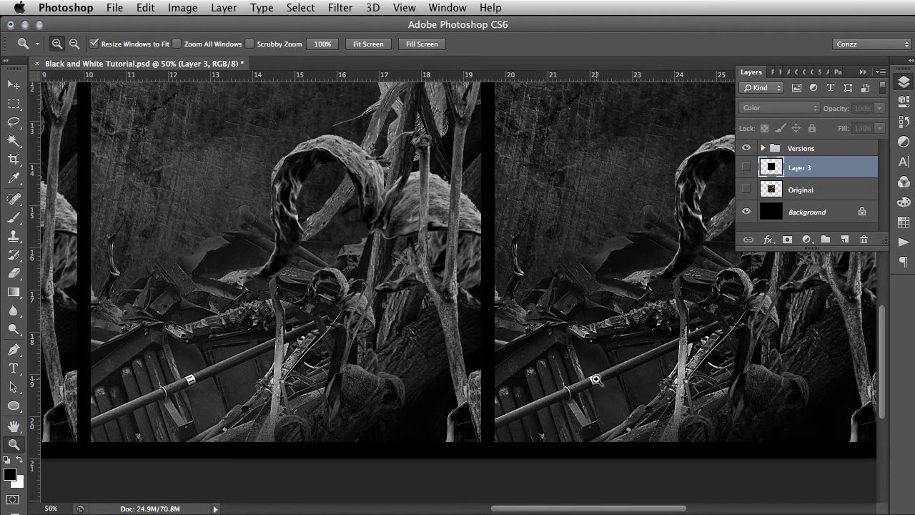
pyautogui.moveTo(554, 236)
pyautogui.mouseDown()
pyautogui.moveTo(574, 169)
pyautogui.moveTo(541, 221)
pyautogui.moveTo(533, 351)
pyautogui.moveTo(517, 315)
pyautogui.moveTo(505, 348)
pyautogui.moveTo(500, 252)
pyautogui.moveTo(516, 321)
pyautogui.moveTo(510, 149)
pyautogui.moveTo(500, 335)
pyautogui.moveTo(505, 248)
pyautogui.moveTo(515, 230)
pyautogui.mouseUp()
pyautogui.press('super+minus')
pyautogui.press('super+minus')
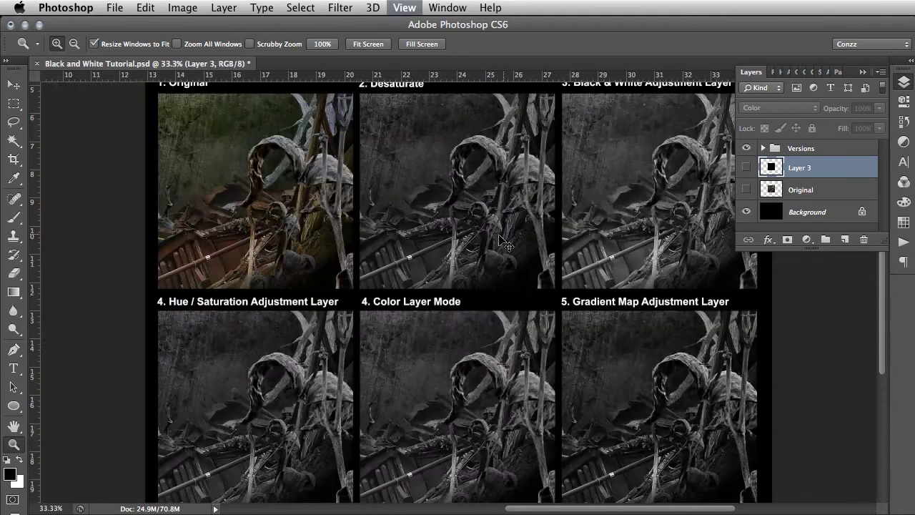
pyautogui.press('super+minus')
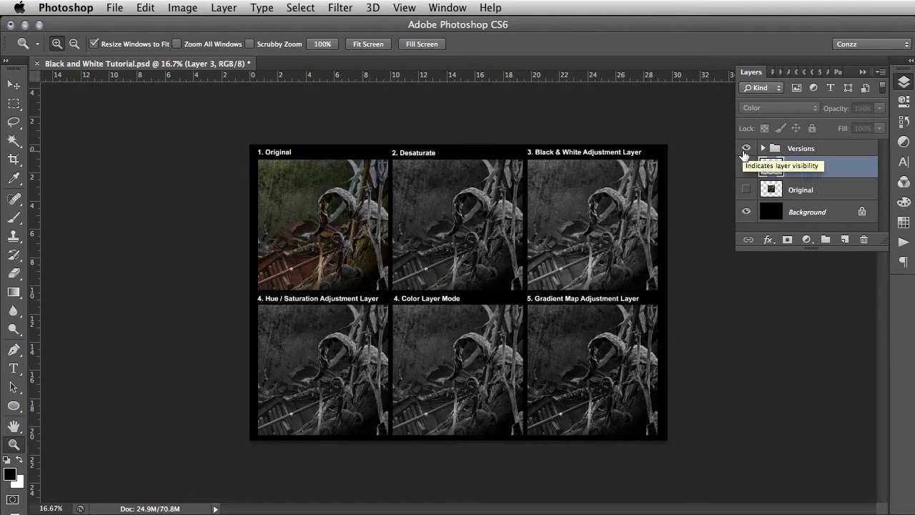
# Step: Hide the Versions group, show the Original layer at 33.3% zoom, and delete Layer 3
pyautogui.click(745, 153)
pyautogui.click(746, 190)
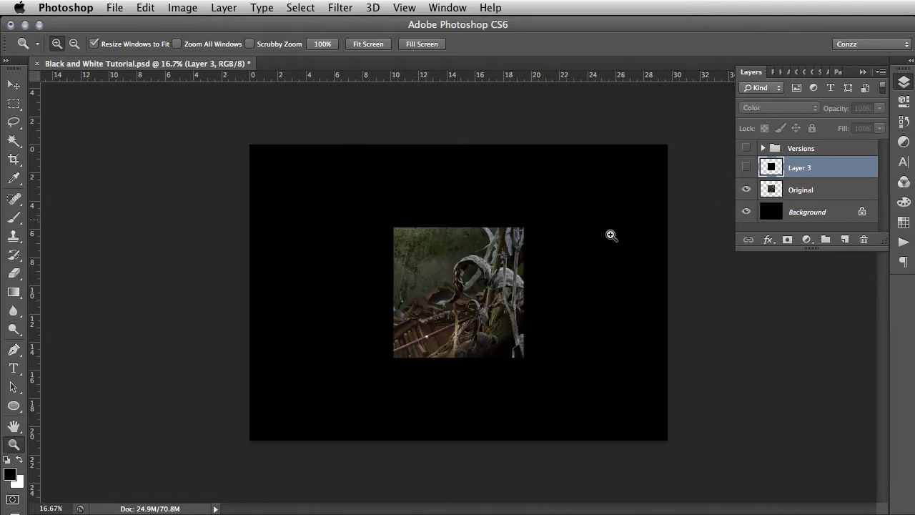
pyautogui.press('super+plus')
pyautogui.press('super+plus')
pyautogui.moveTo(558, 259); pyautogui.dragTo(536, 218)
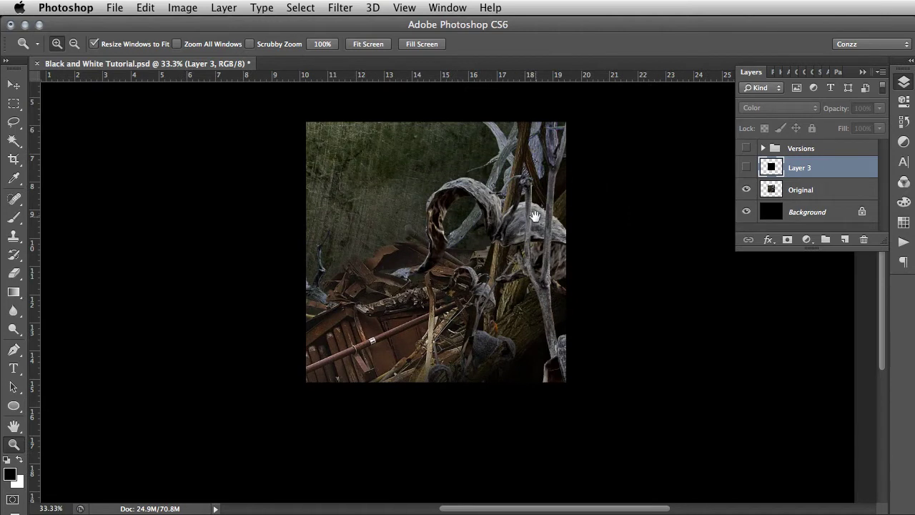
pyautogui.press('Delete')
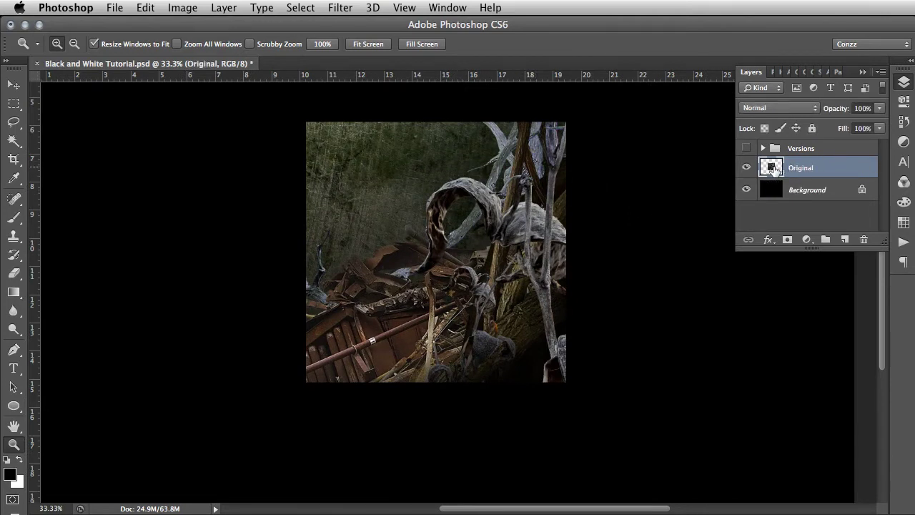
# Step: Load the Original layer's pixels as a selection and bring up the new adjustment layer list
pyautogui.keyDown('super'); pyautogui.click(772, 170); pyautogui.keyUp('super')
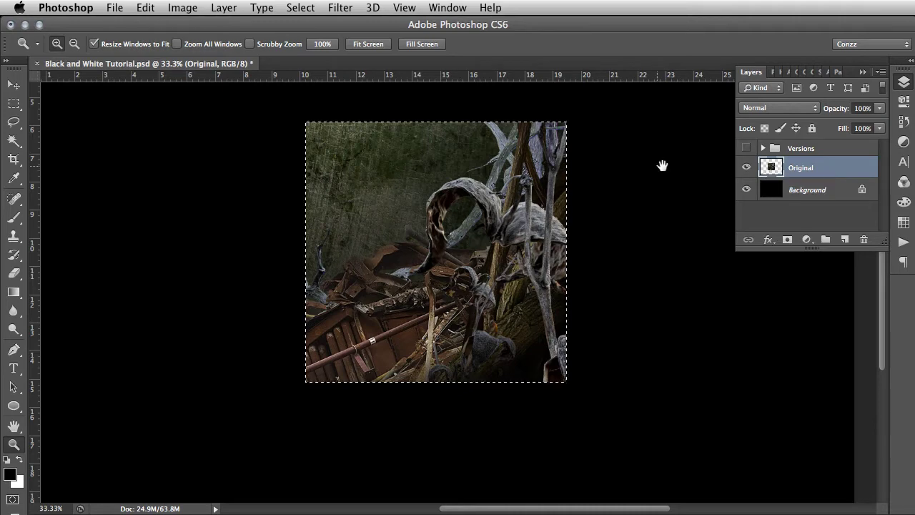
pyautogui.moveTo(654, 163); pyautogui.dragTo(645, 210)
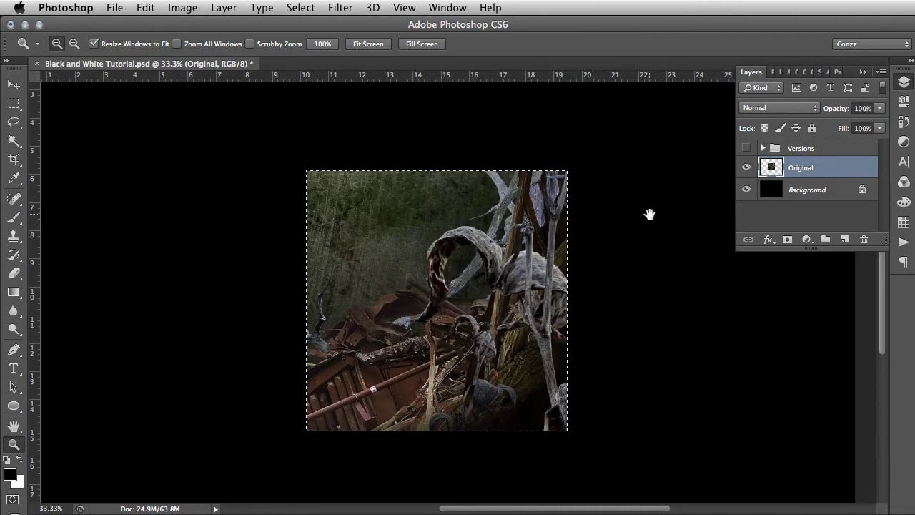
pyautogui.click(806, 240)
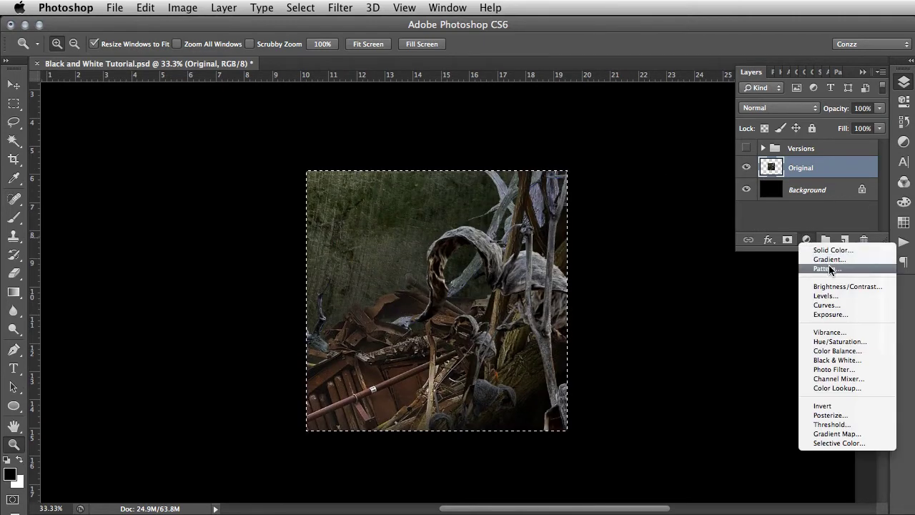
# Step: Add a Gradient Map adjustment layer using the Black, White gradient preset
pyautogui.click(843, 434)
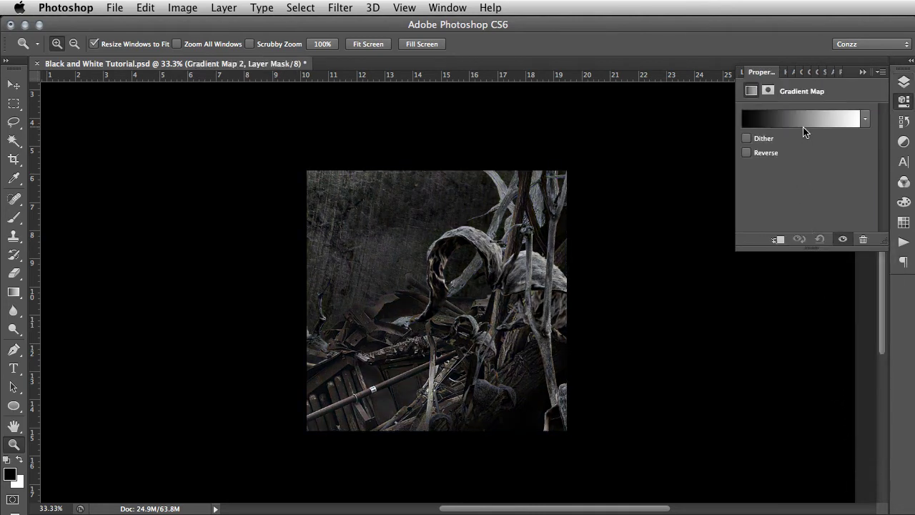
pyautogui.click(804, 123)
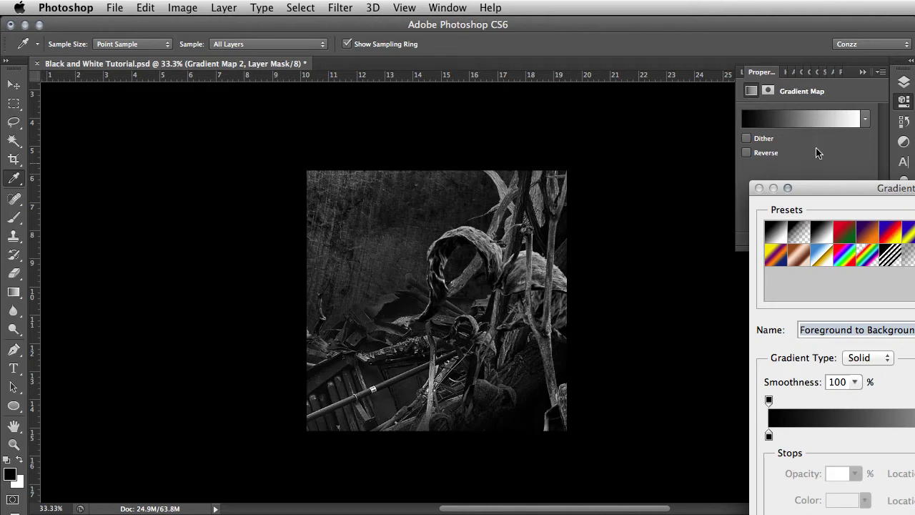
pyautogui.moveTo(825, 186); pyautogui.dragTo(644, 95)
pyautogui.click(449, 161)
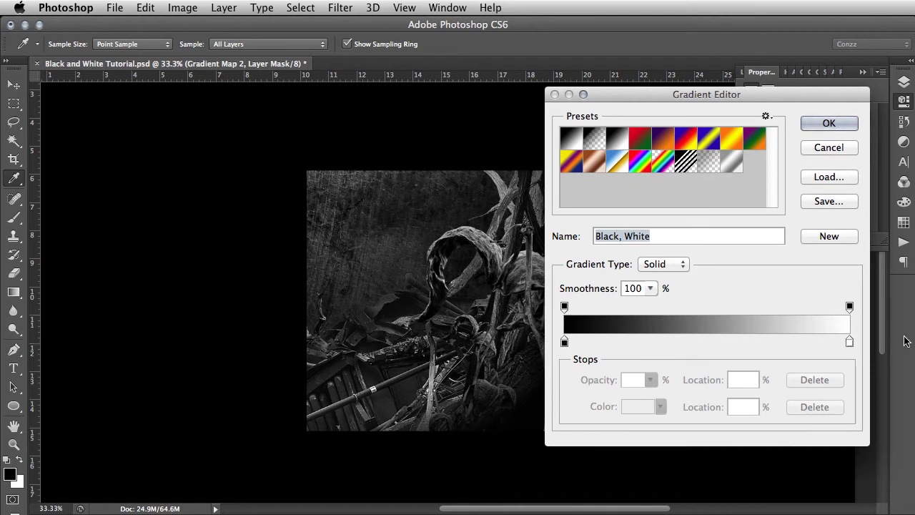
pyautogui.click(836, 122)
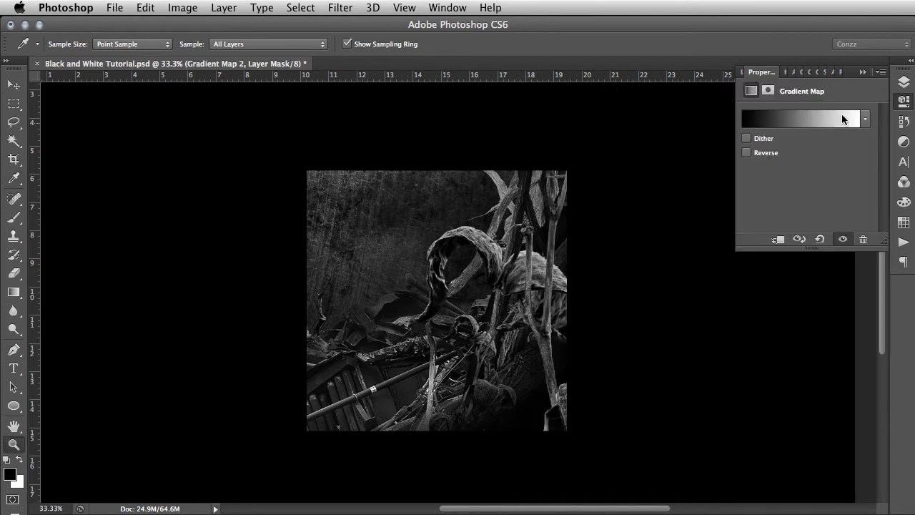
# Step: Zoom the image to 50% and reopen the Gradient Map's Gradient Editor
pyautogui.click(900, 83)
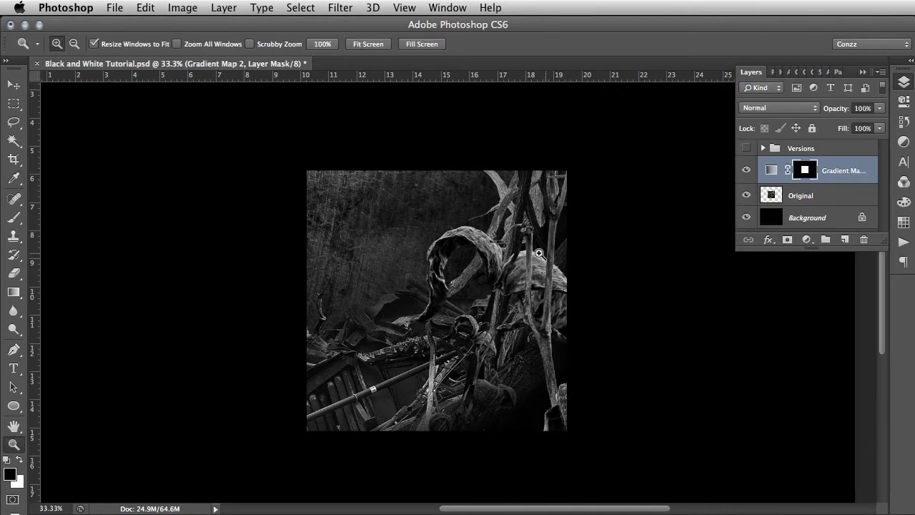
pyautogui.click(535, 253)
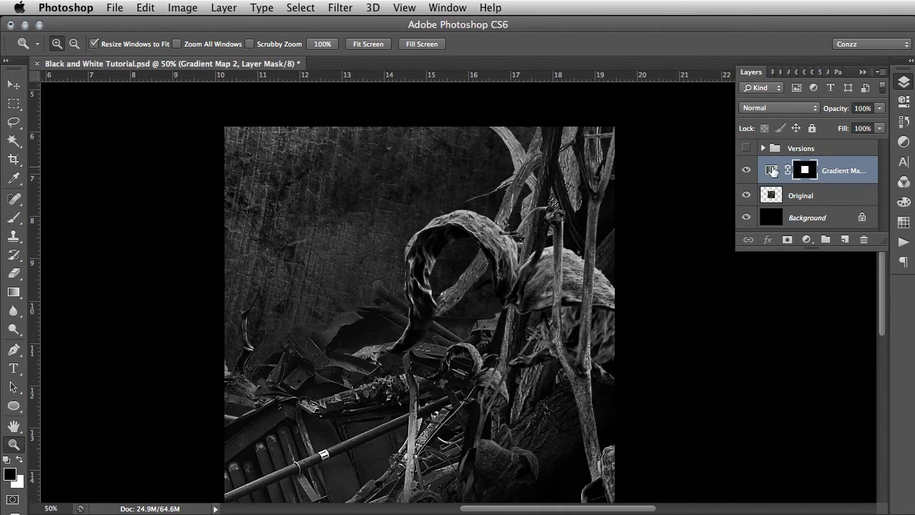
pyautogui.click(772, 170)
pyautogui.doubleClick(772, 170)
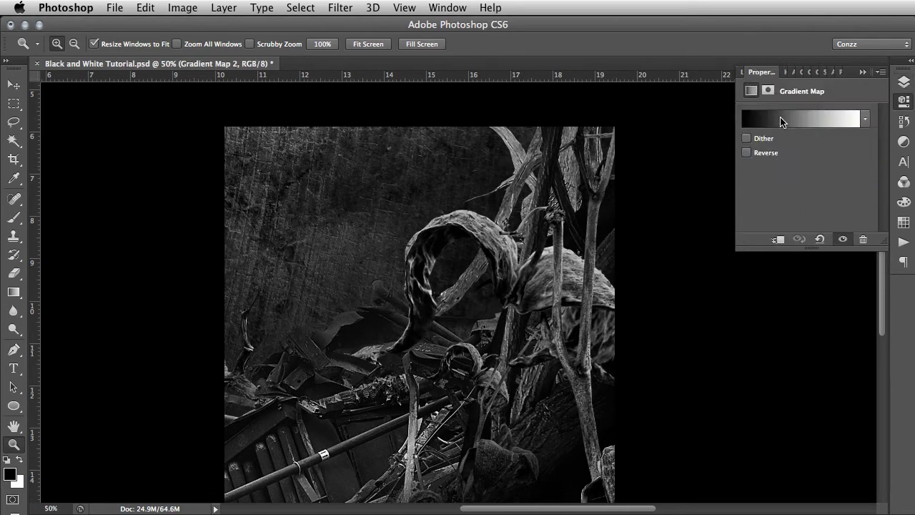
pyautogui.click(781, 122)
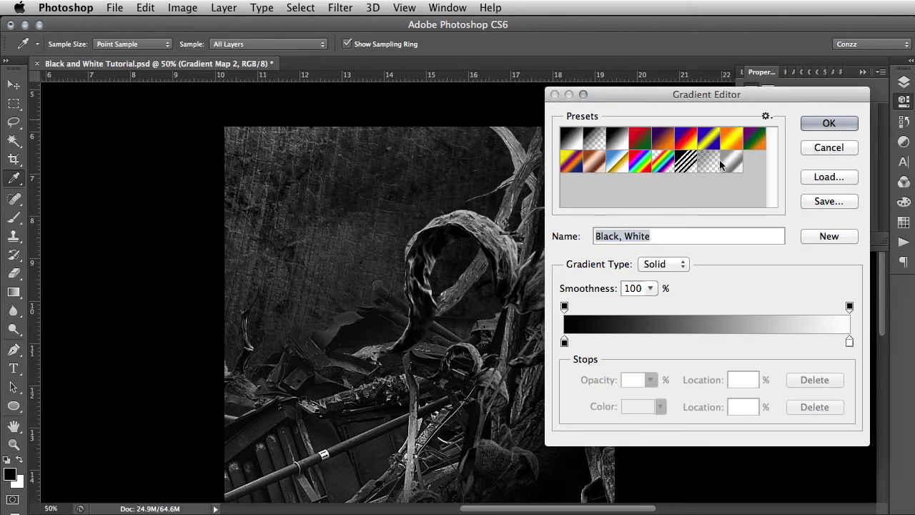
# Step: Change the gradient's black stop to a dark warm brown for a sepia tint and apply it
pyautogui.click(568, 344)
pyautogui.click(639, 404)
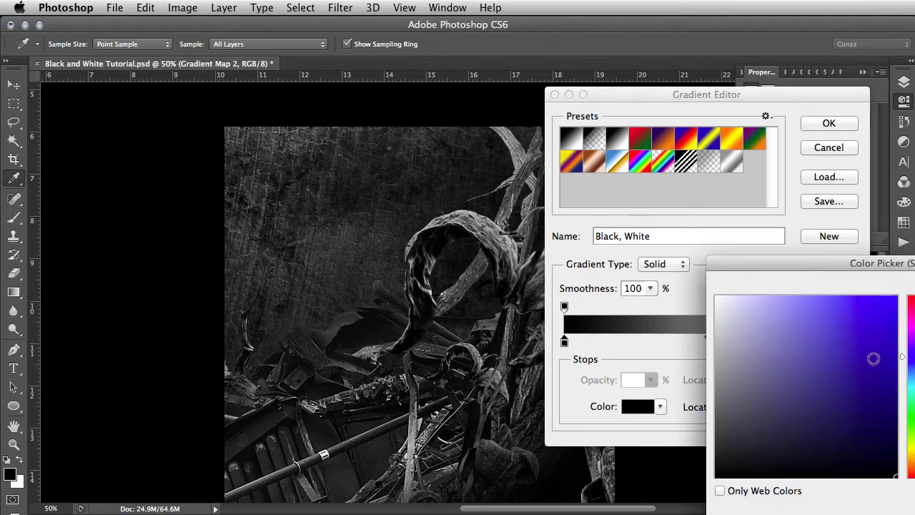
pyautogui.moveTo(850, 267); pyautogui.dragTo(631, 87)
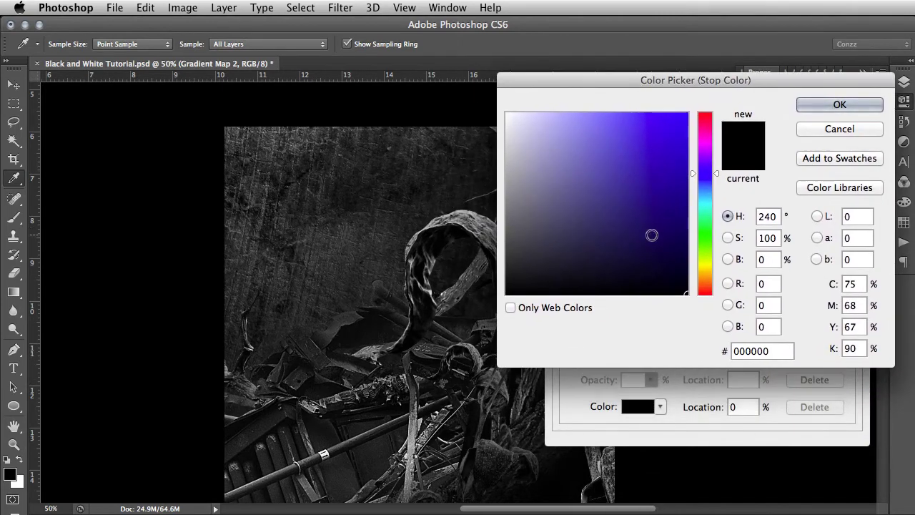
pyautogui.click(704, 267)
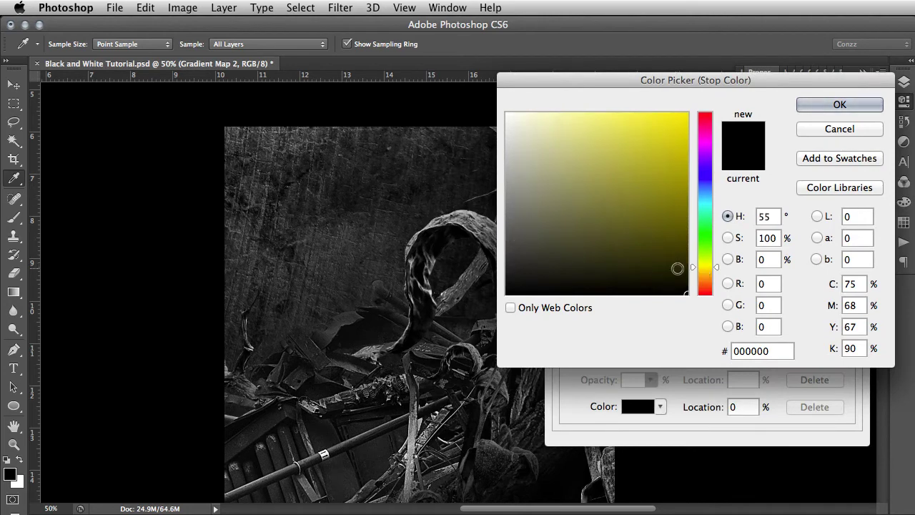
pyautogui.click(685, 267)
pyautogui.click(685, 275)
pyautogui.moveTo(686, 283); pyautogui.dragTo(687, 286)
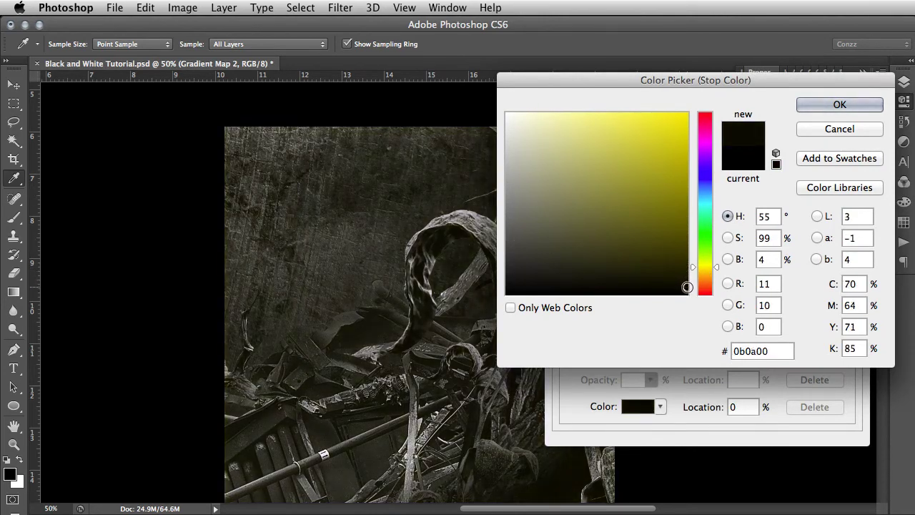
pyautogui.moveTo(687, 287); pyautogui.dragTo(686, 284)
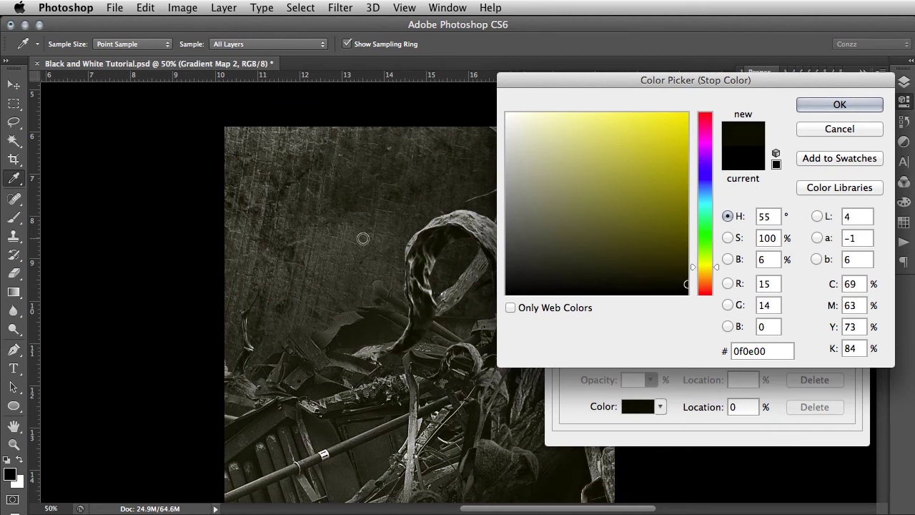
pyautogui.click(706, 271)
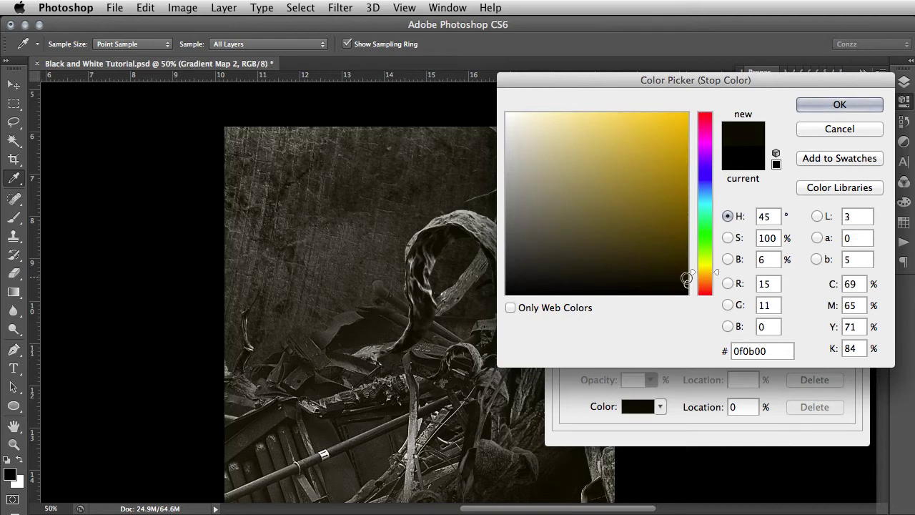
pyautogui.moveTo(686, 276); pyautogui.dragTo(686, 280)
pyautogui.click(825, 107)
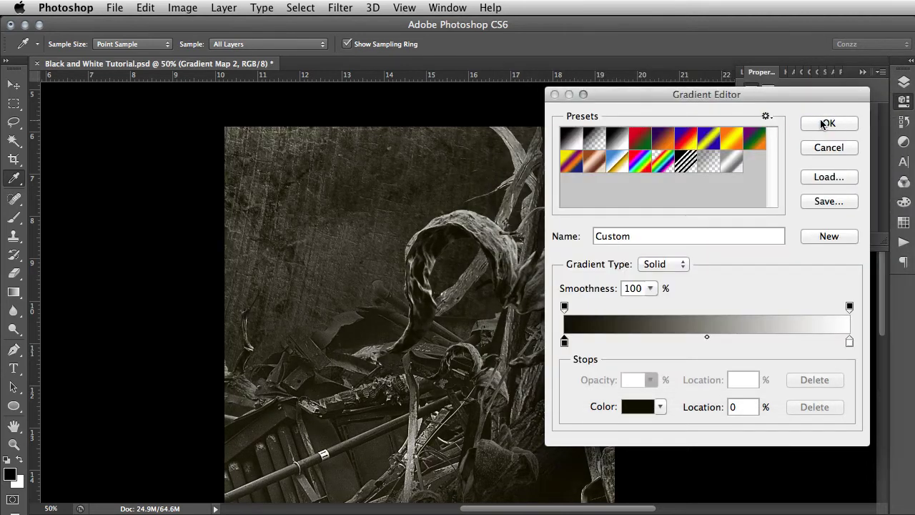
pyautogui.click(825, 123)
# Step: Revert the Gradient Map to the plain Black, White preset
pyautogui.press('z')
pyautogui.scroll(-2, 436, 272)
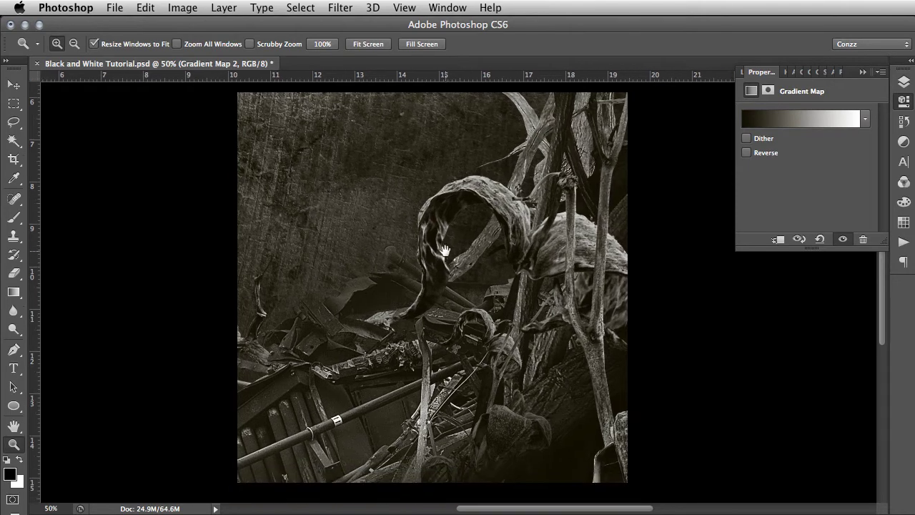
pyautogui.click(792, 128)
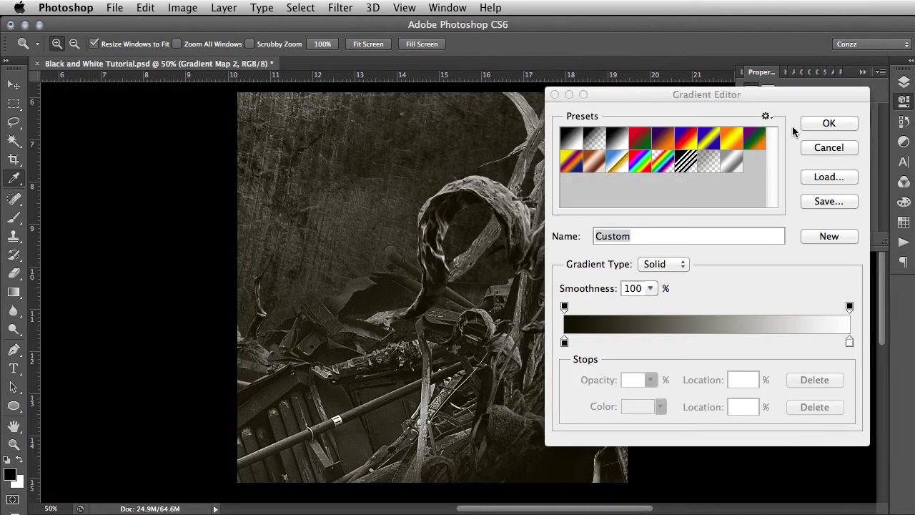
pyautogui.click(615, 145)
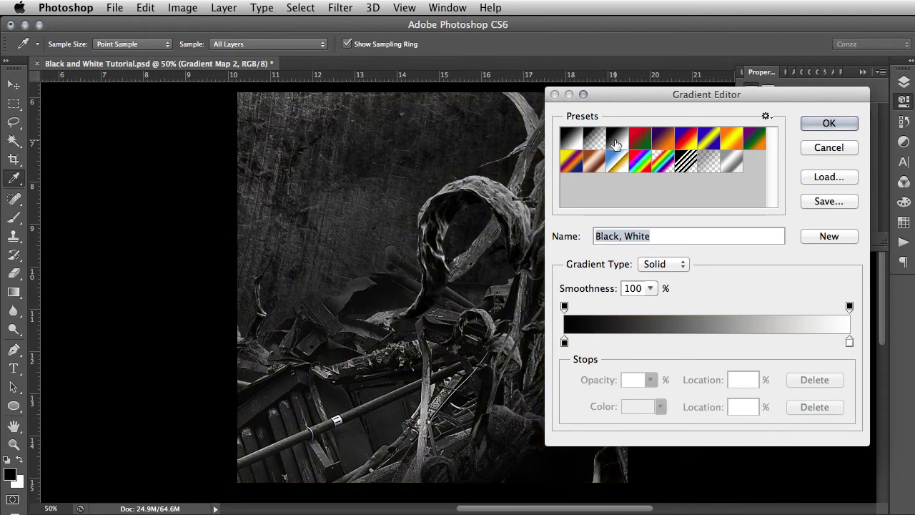
pyautogui.click(829, 123)
# Step: Zoom out twice to see the whole document
pyautogui.click(902, 82)
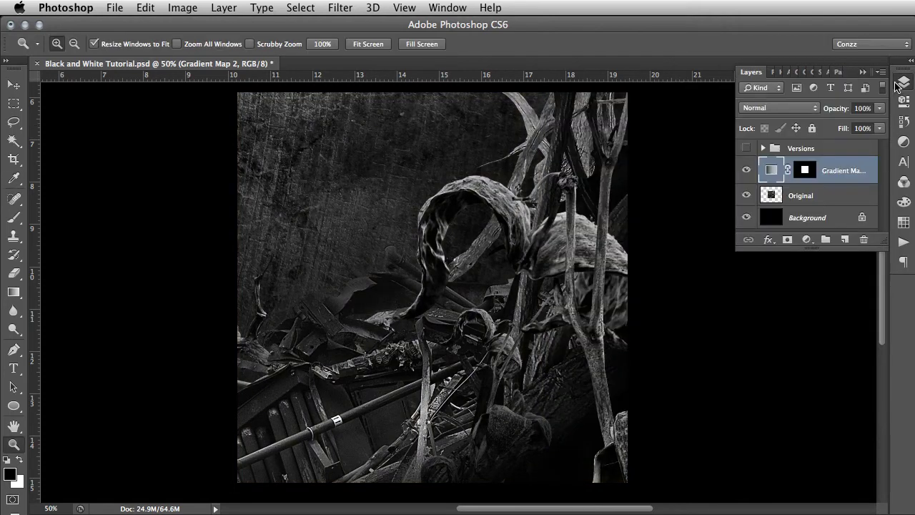
pyautogui.rightClick(462, 222)
pyautogui.click(493, 286)
pyautogui.rightClick(516, 179)
pyautogui.click(550, 245)
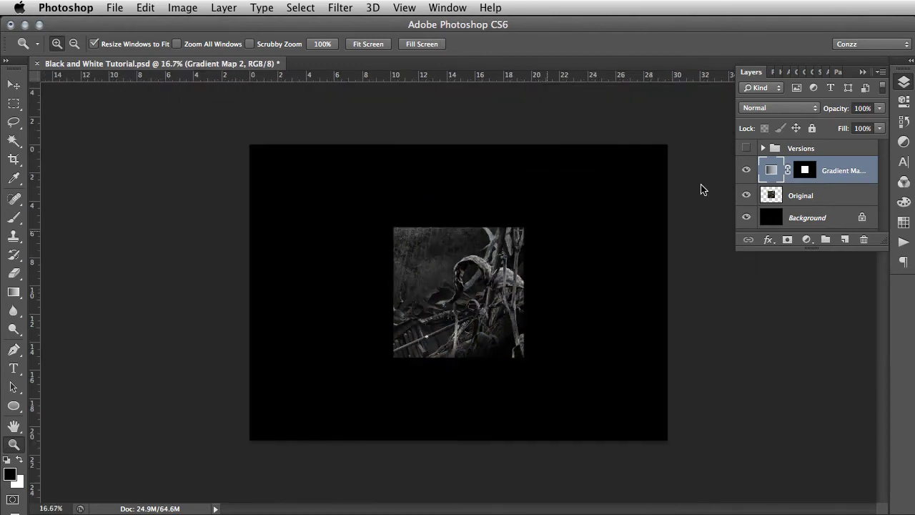
# Step: Hide Gradient Map 2 and Original, show the Versions grid, and zoom into the Desaturate panel
pyautogui.click(745, 169)
pyautogui.click(745, 195)
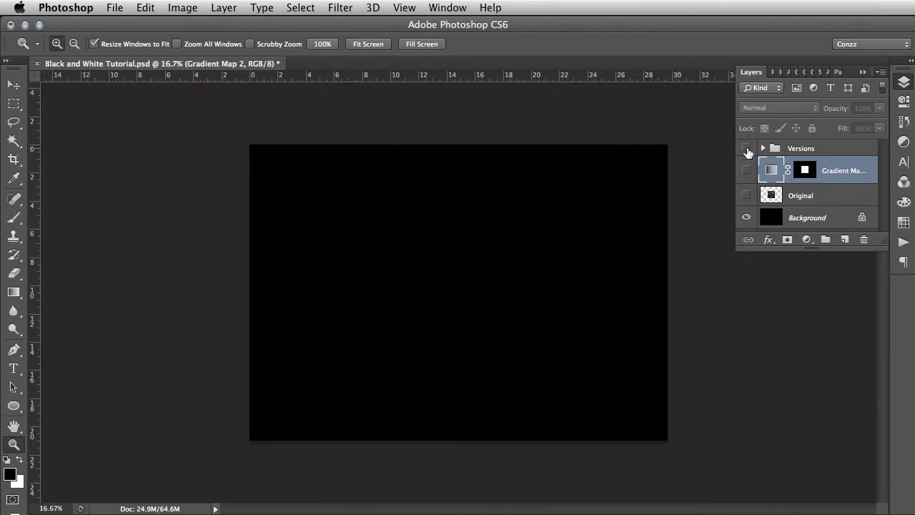
pyautogui.click(746, 148)
pyautogui.click(498, 216)
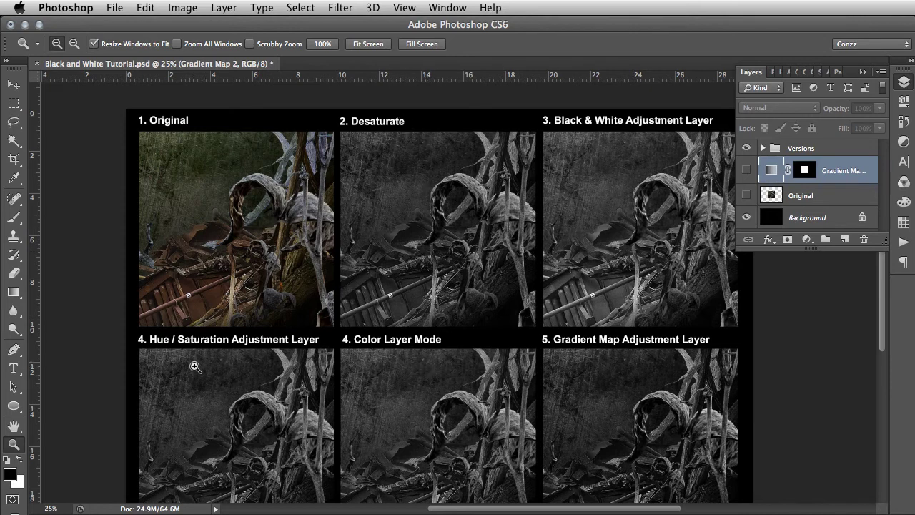
pyautogui.moveTo(524, 321); pyautogui.dragTo(478, 265)
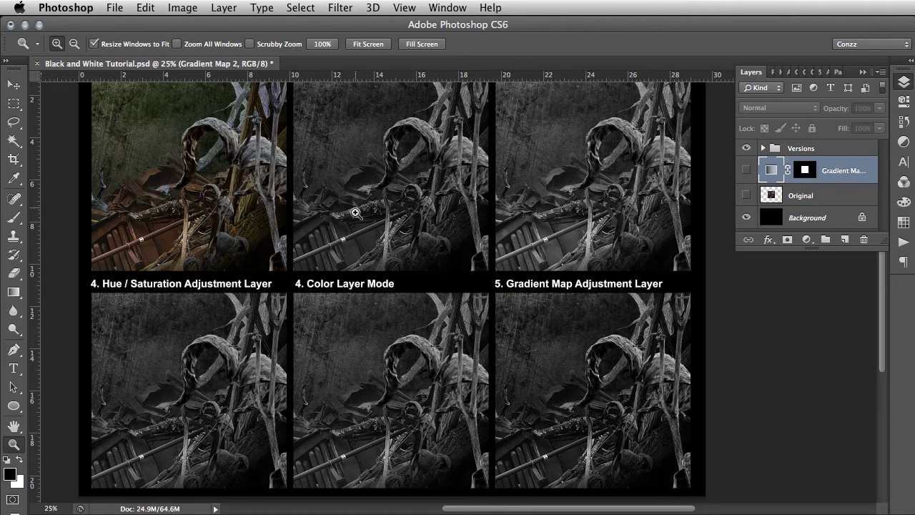
pyautogui.moveTo(357, 207); pyautogui.dragTo(404, 261)
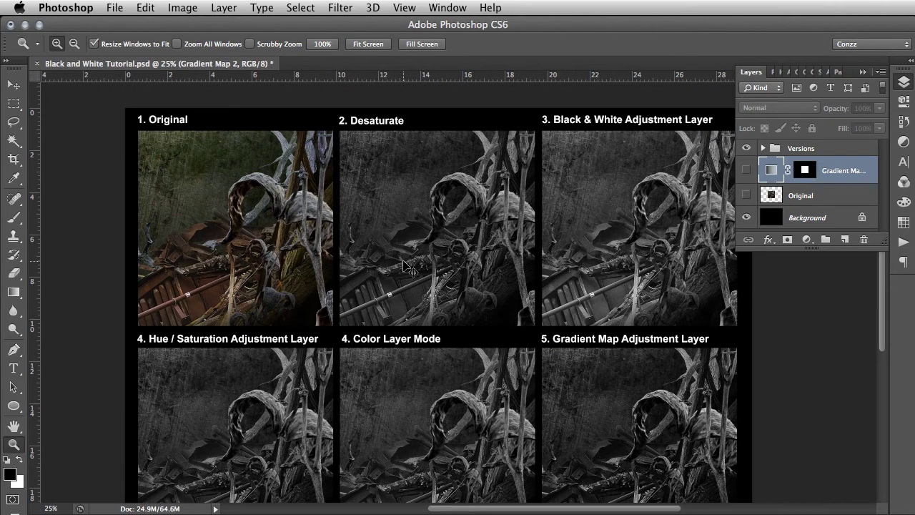
pyautogui.keyDown('alt'); pyautogui.click(404, 266); pyautogui.keyUp('alt')
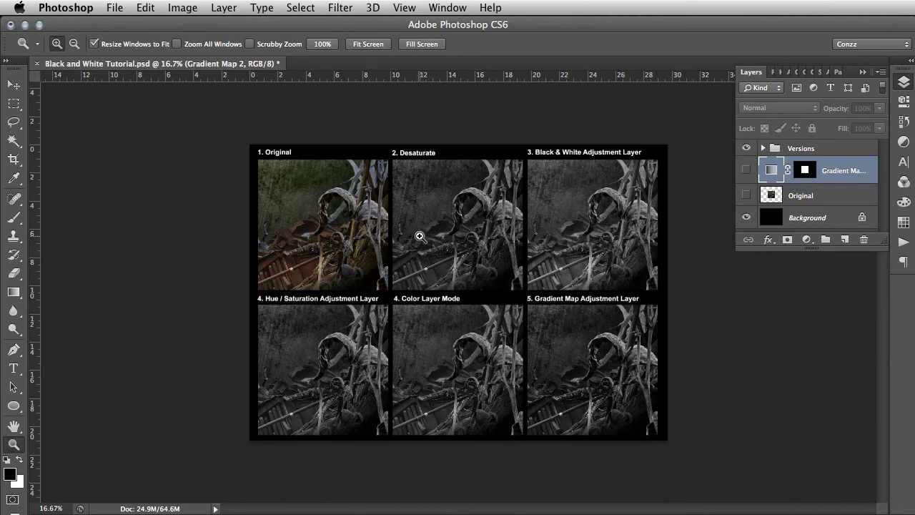
pyautogui.press('super+plus')
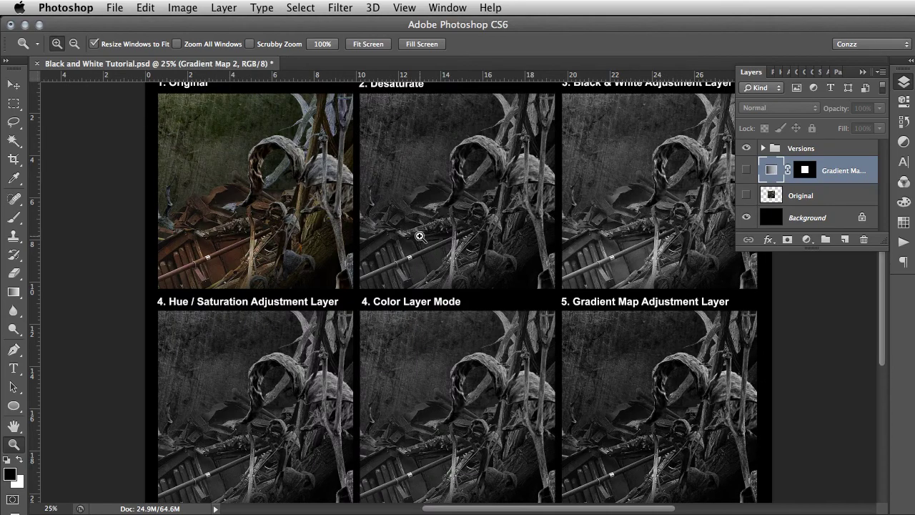